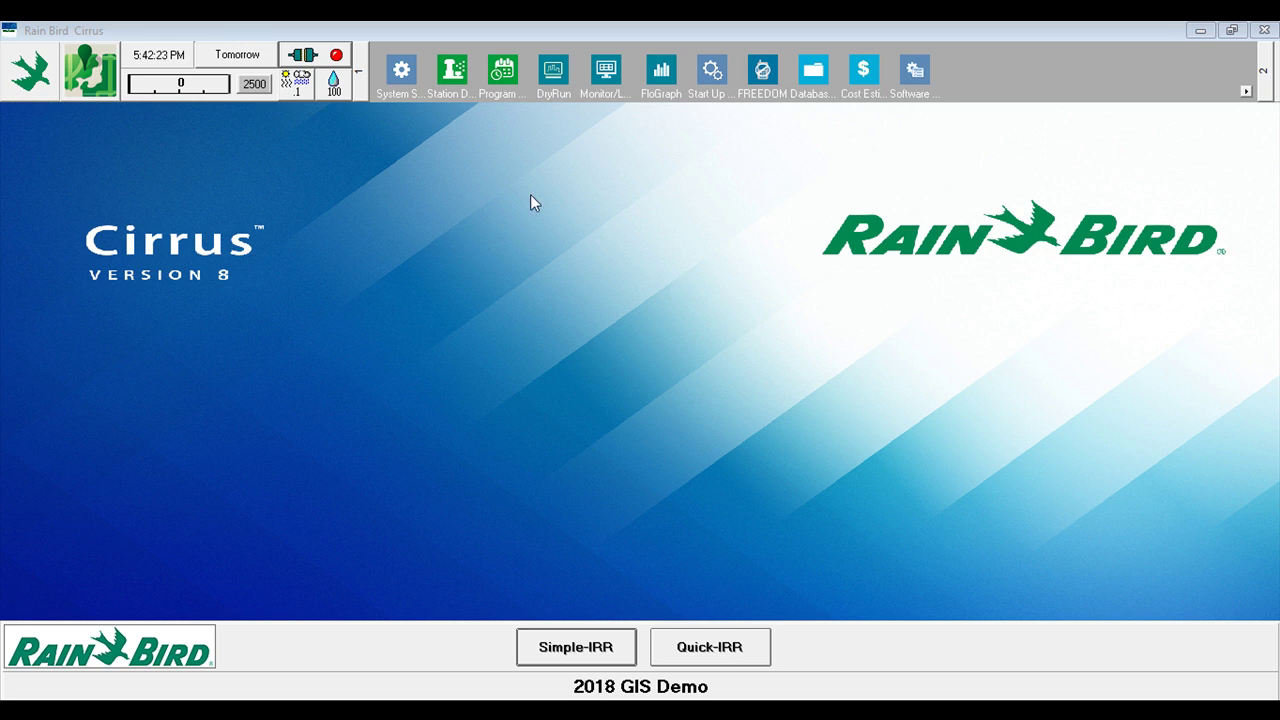
- Open the station data and show only the miscellaneous stations of course 2, hole 2
{"action": "left_click", "coordinate": [455, 78]}
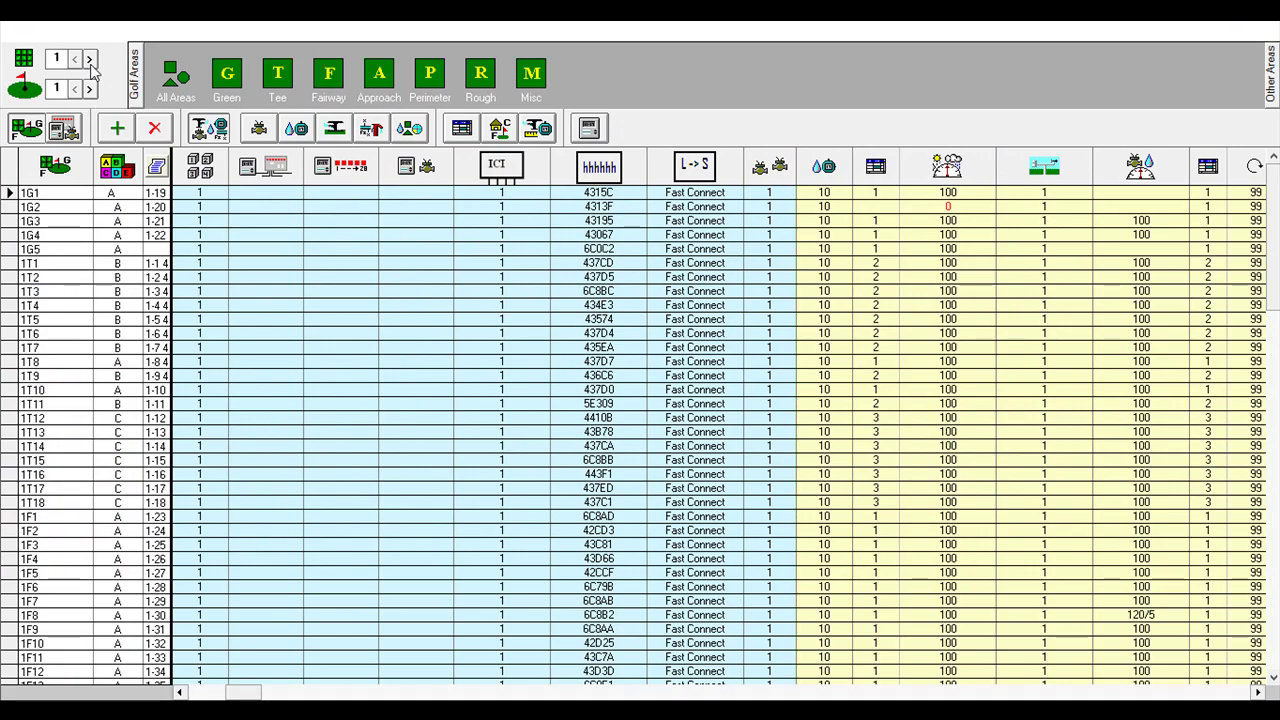
{"action": "left_click", "coordinate": [90, 62]}
{"action": "left_click", "coordinate": [90, 89]}
{"action": "left_click", "coordinate": [531, 73]}
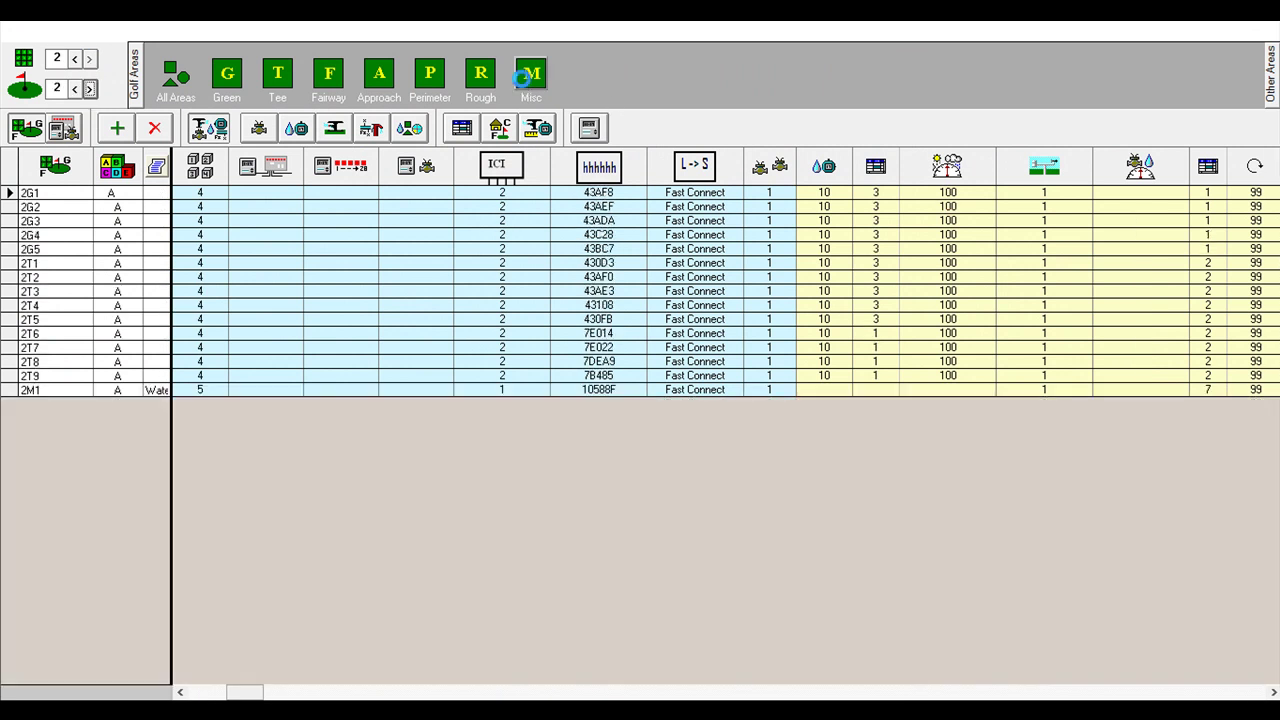
{"action": "left_click", "coordinate": [157, 171]}
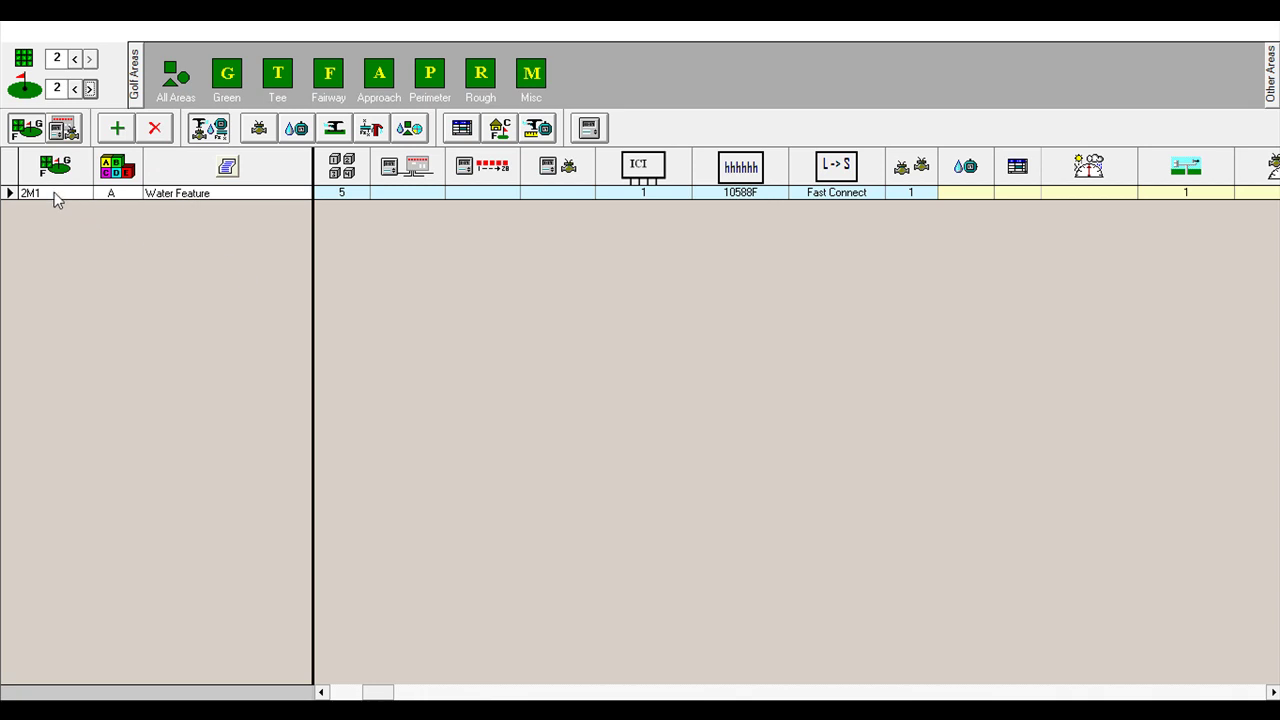
- Set the run time of Water Feature station 2M1 to 60 and close the station data
{"action": "left_click", "coordinate": [352, 197]}
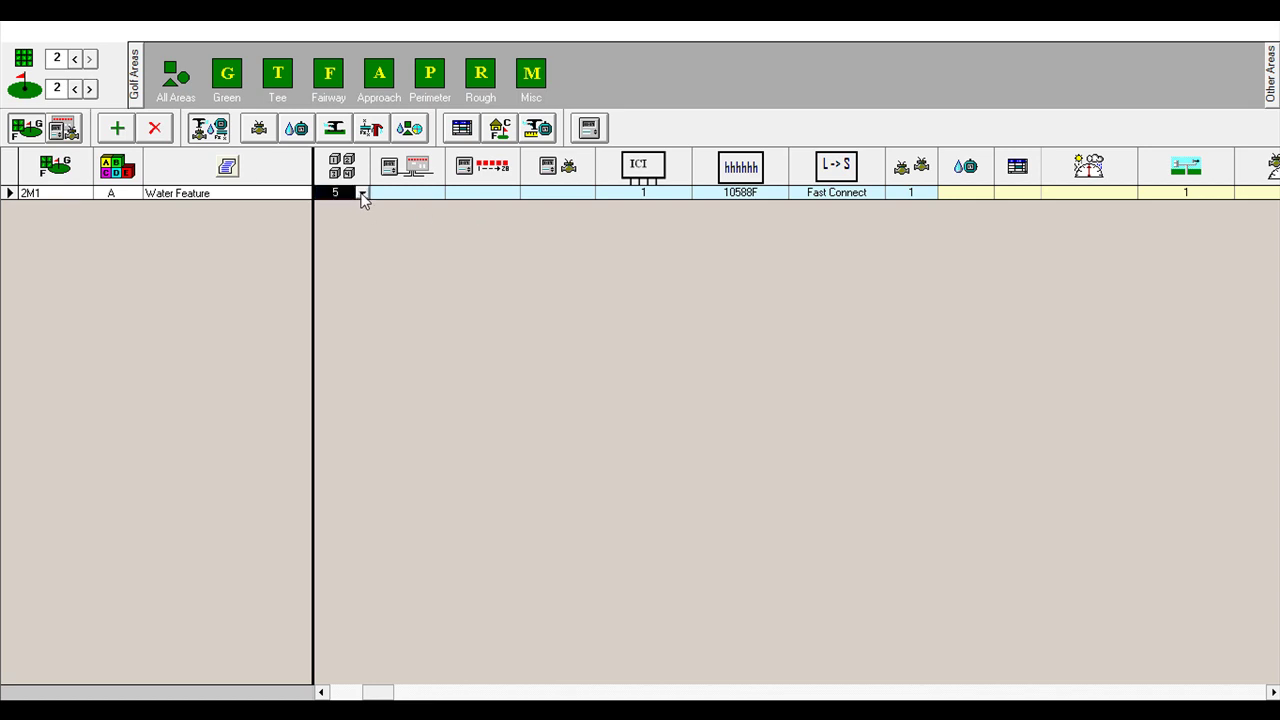
{"action": "left_click", "coordinate": [669, 193]}
{"action": "left_click", "coordinate": [720, 195]}
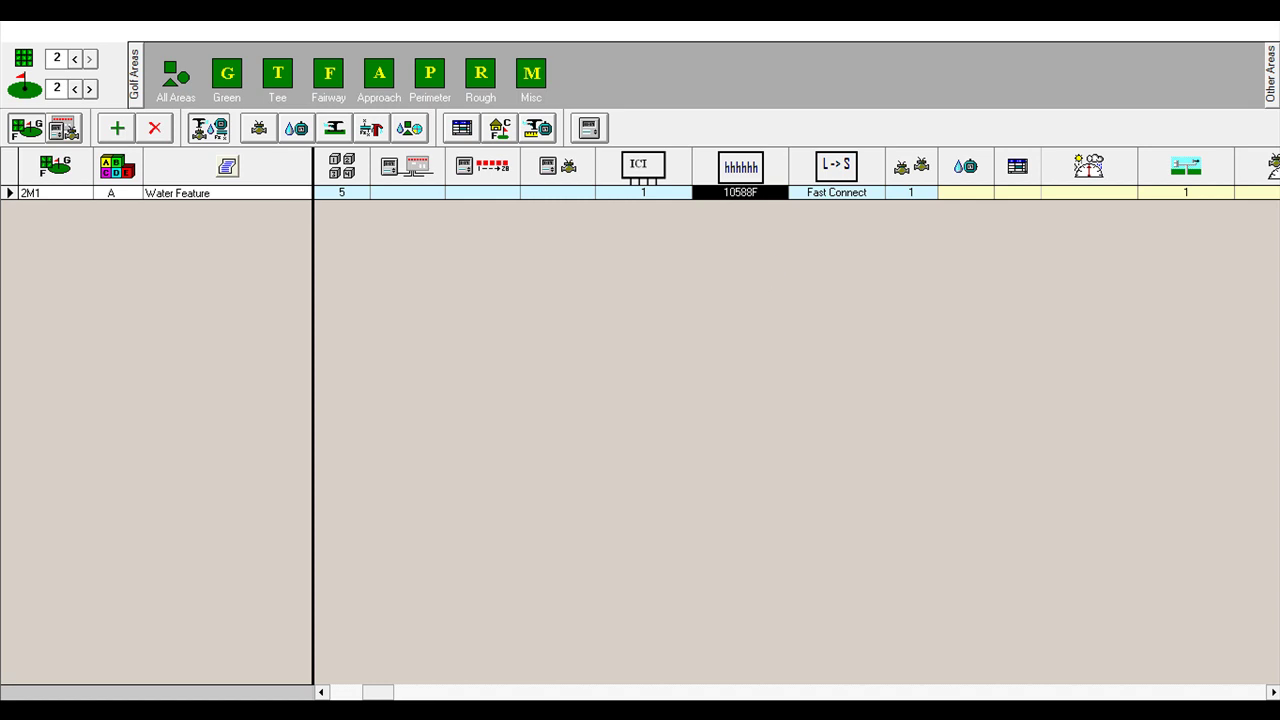
{"action": "left_click", "coordinate": [975, 193]}
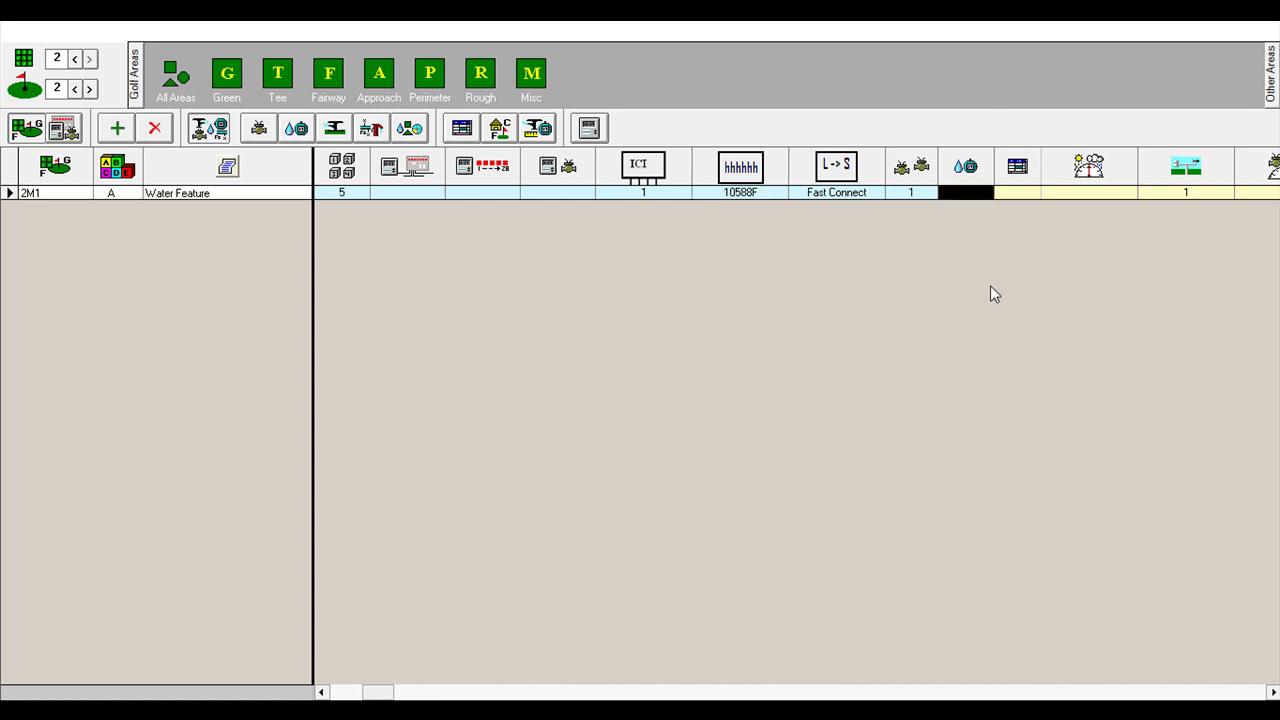
{"action": "type", "text": "60"}
{"action": "left_click", "coordinate": [1268, 29]}
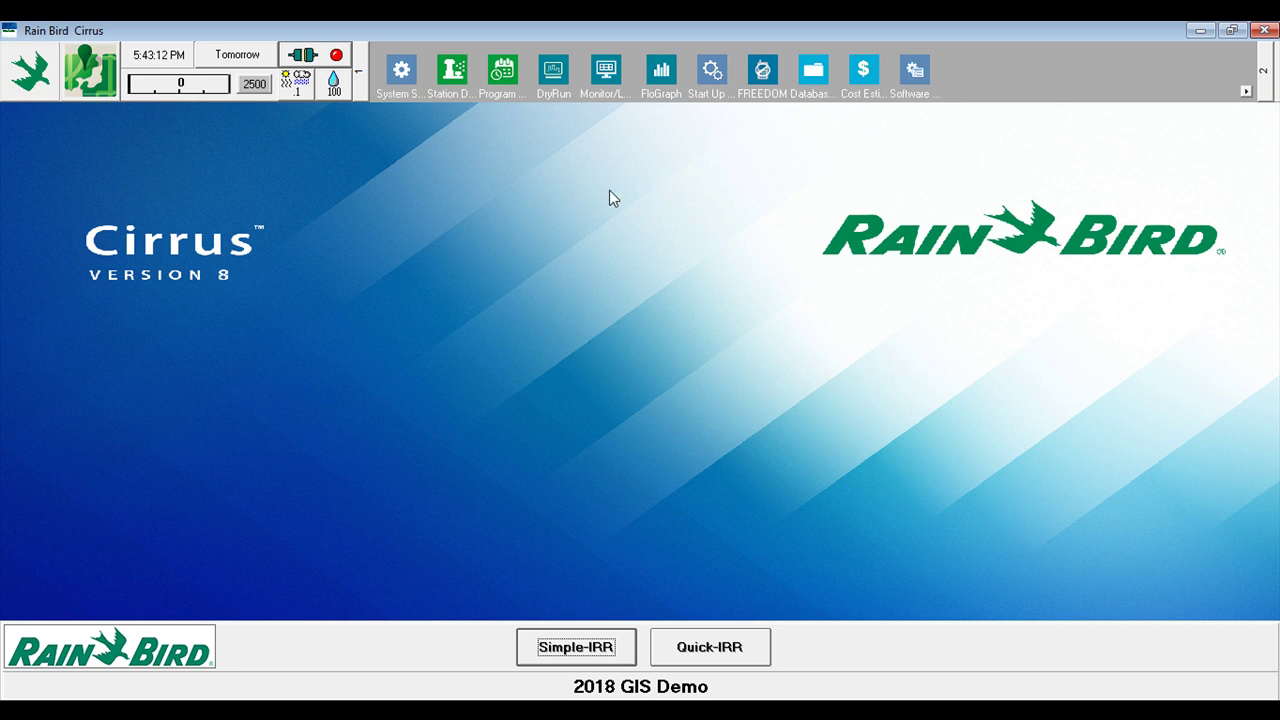
- Open the irrigation programs and add a new program named Water Feature after the last one
{"action": "left_click", "coordinate": [503, 64]}
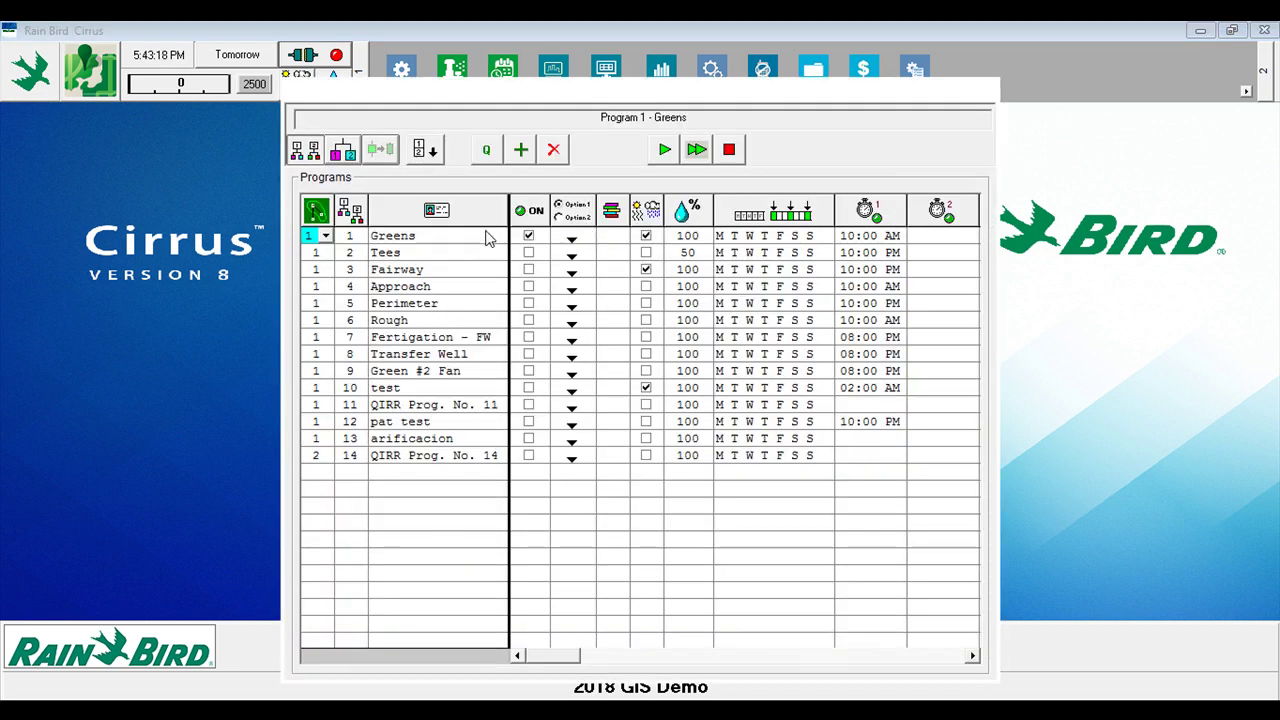
{"action": "left_click", "coordinate": [388, 456]}
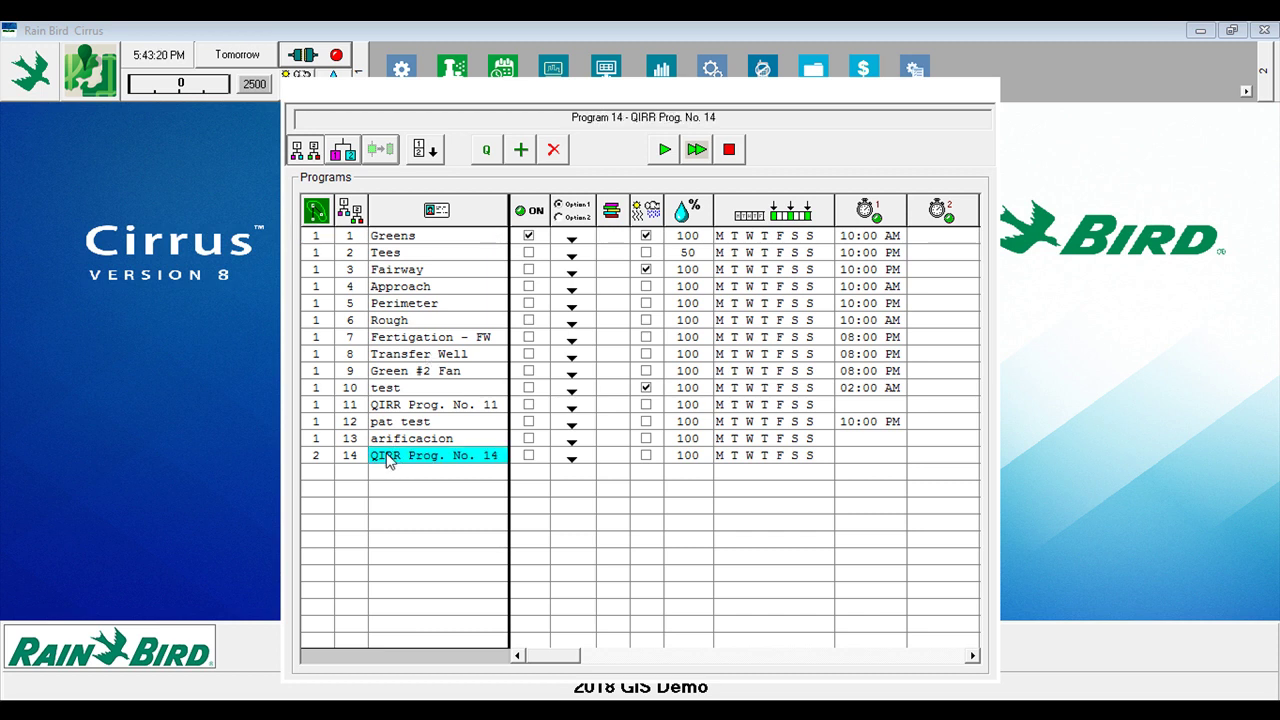
{"action": "left_click", "coordinate": [521, 150]}
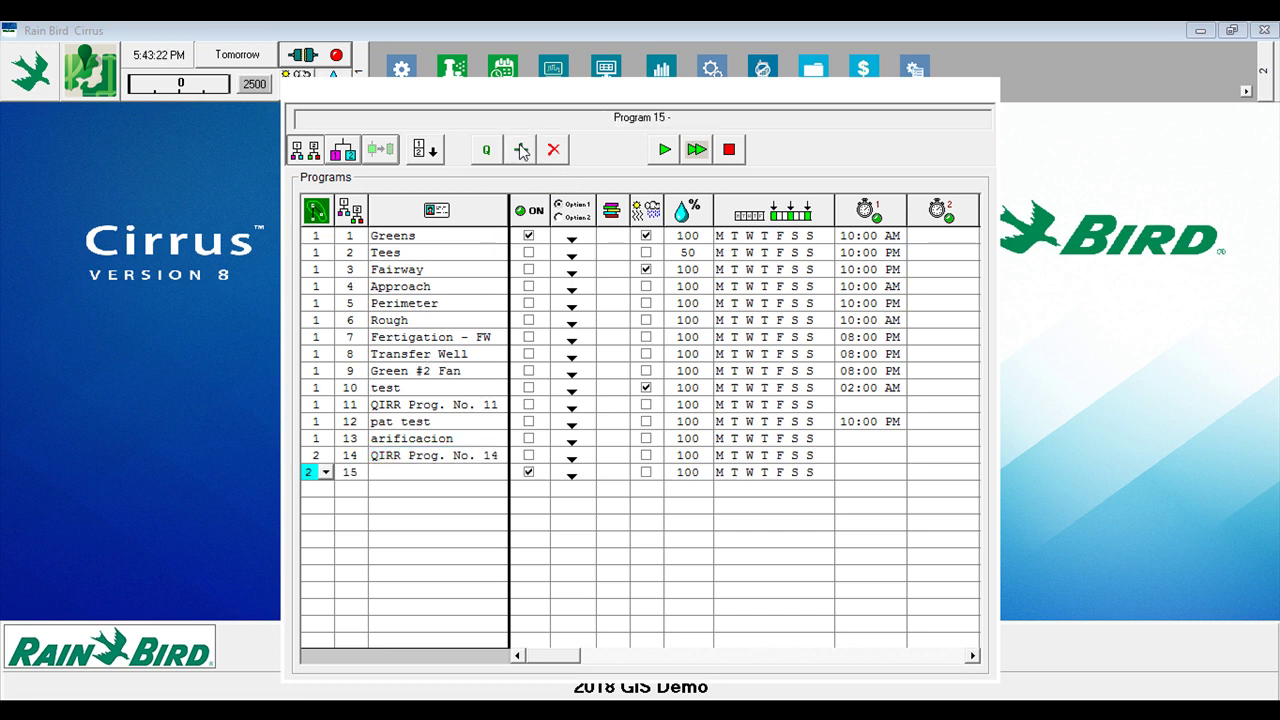
{"action": "left_click", "coordinate": [418, 476]}
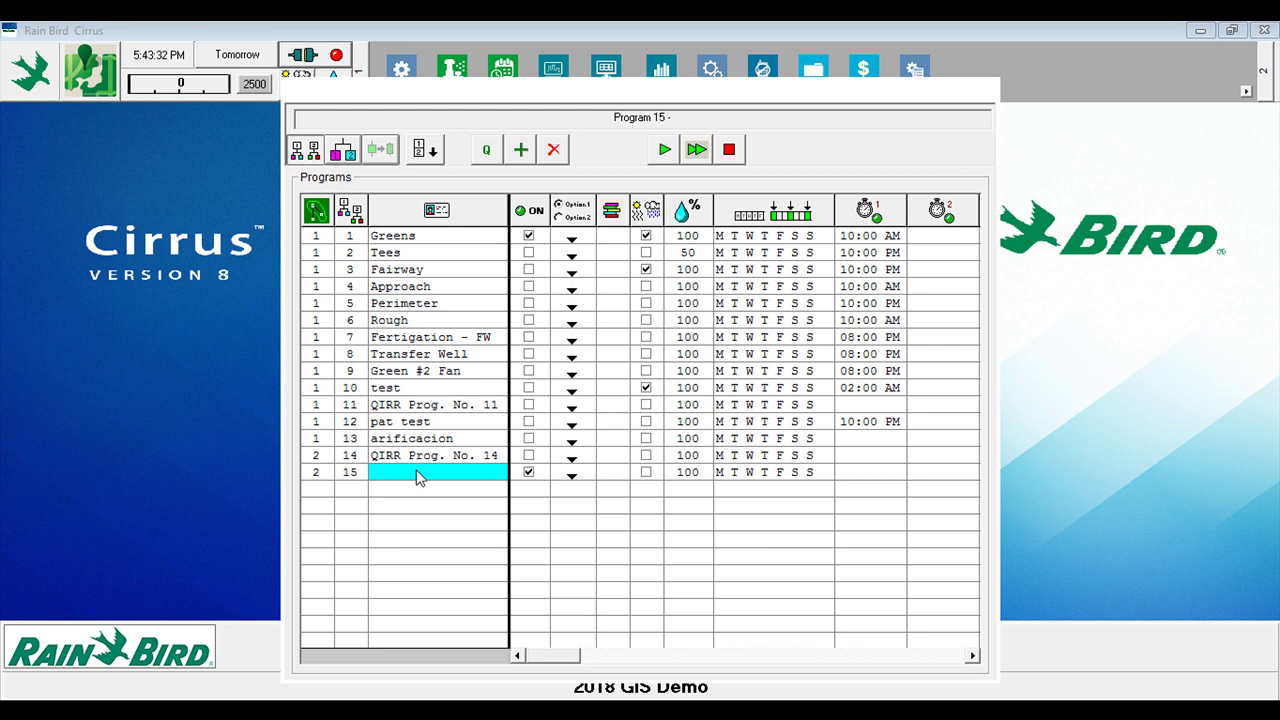
{"action": "type", "text": "Water "}
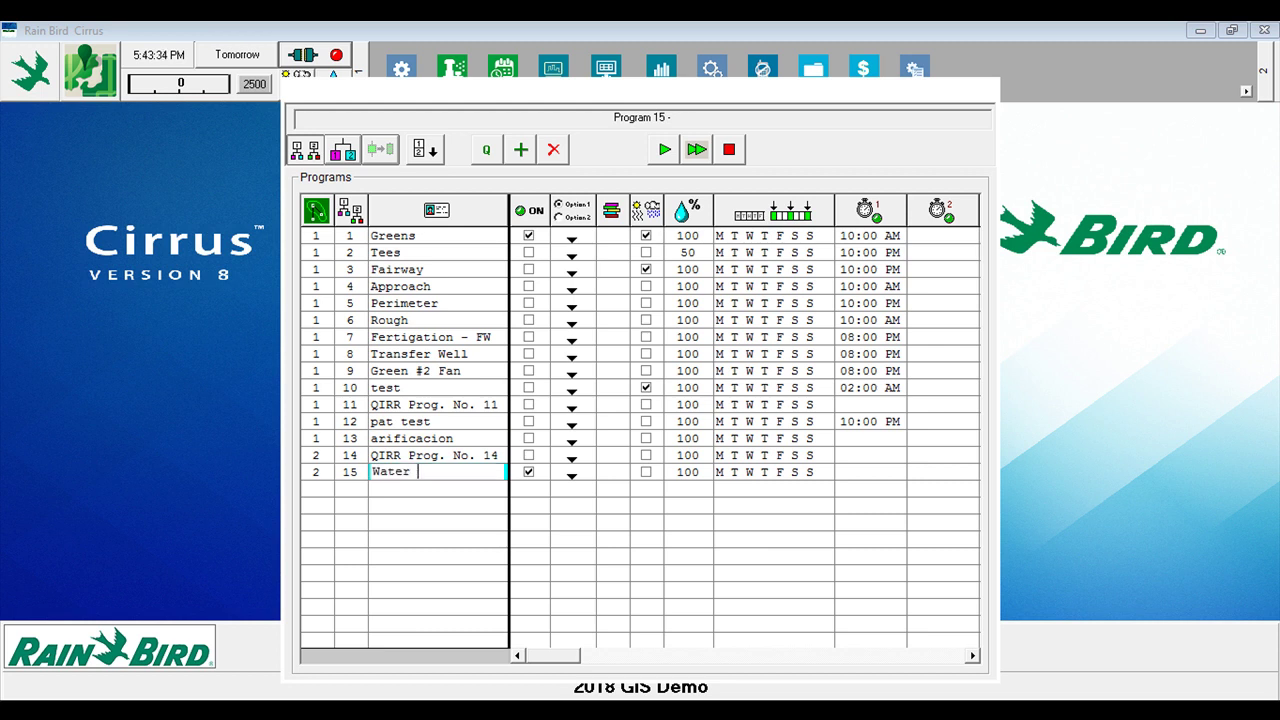
{"action": "type", "text": "Feature"}
- Set the Water Feature program's first start time to 06:30 AM
{"action": "left_click", "coordinate": [884, 474]}
{"action": "type", "text": "0"}
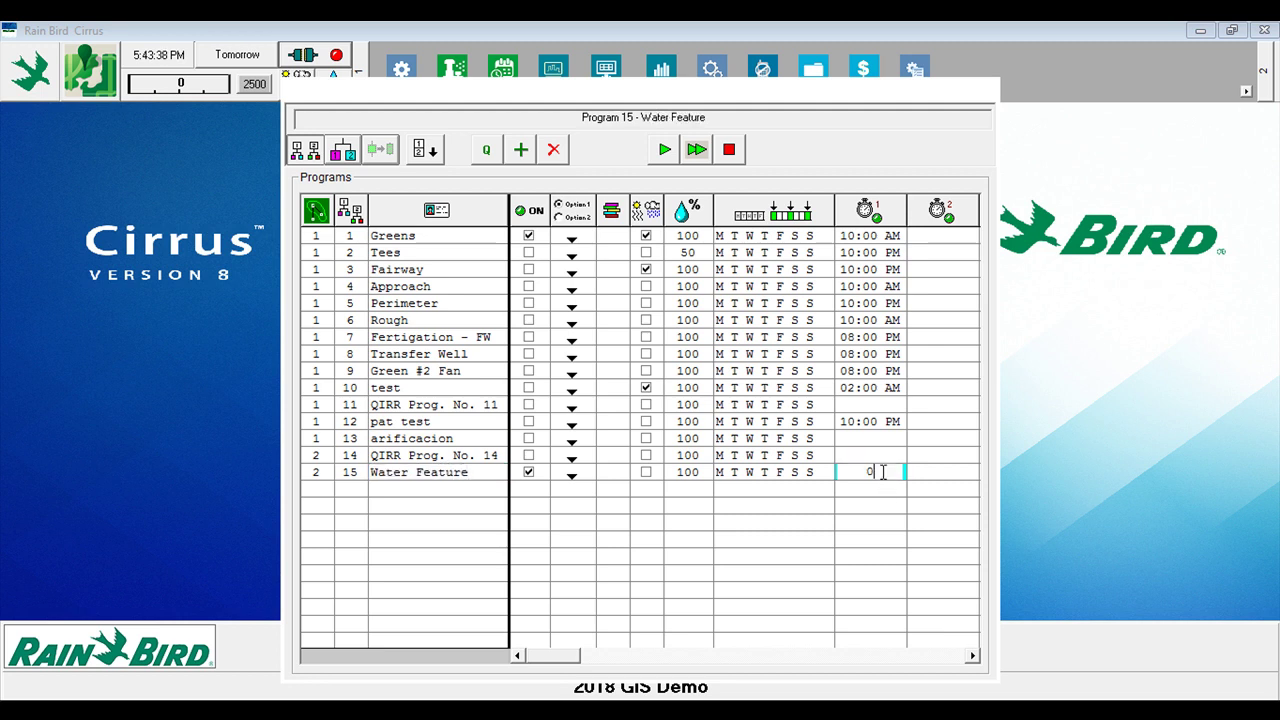
{"action": "type", "text": "6:30 AM"}
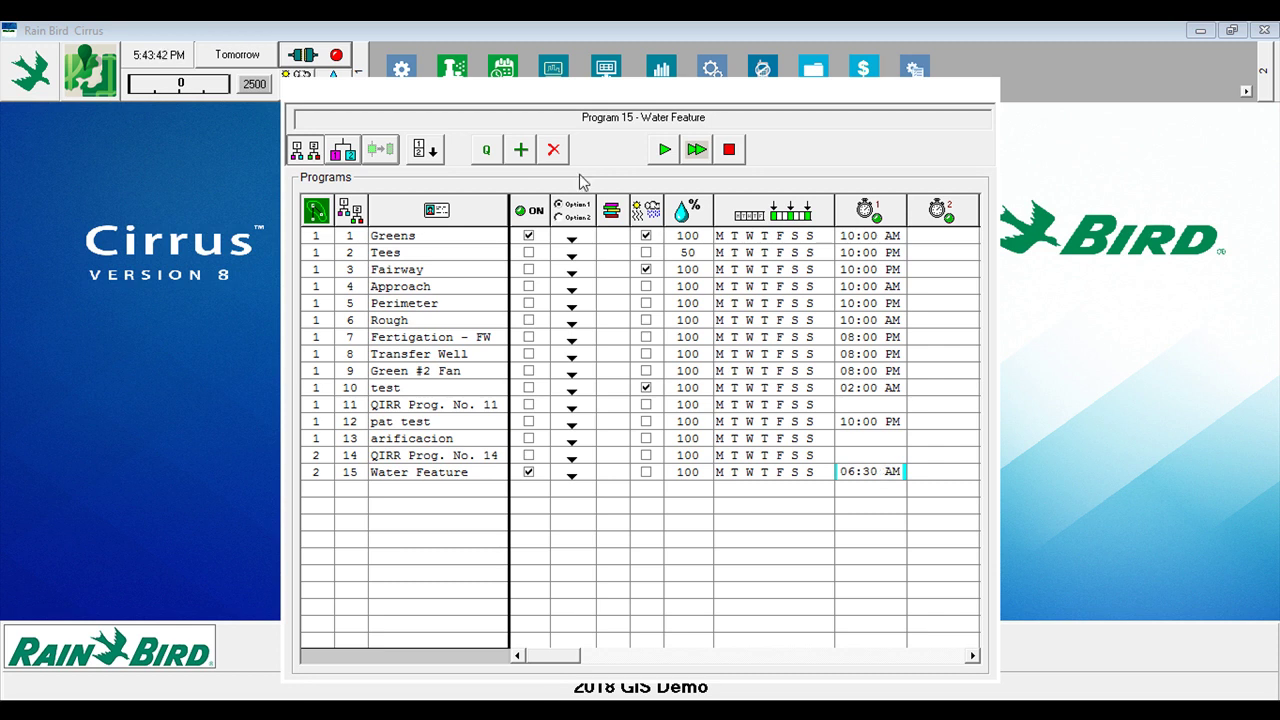
- Open the Water Feature program's schedules and add a new schedule named Water Feature
{"action": "left_click", "coordinate": [464, 480]}
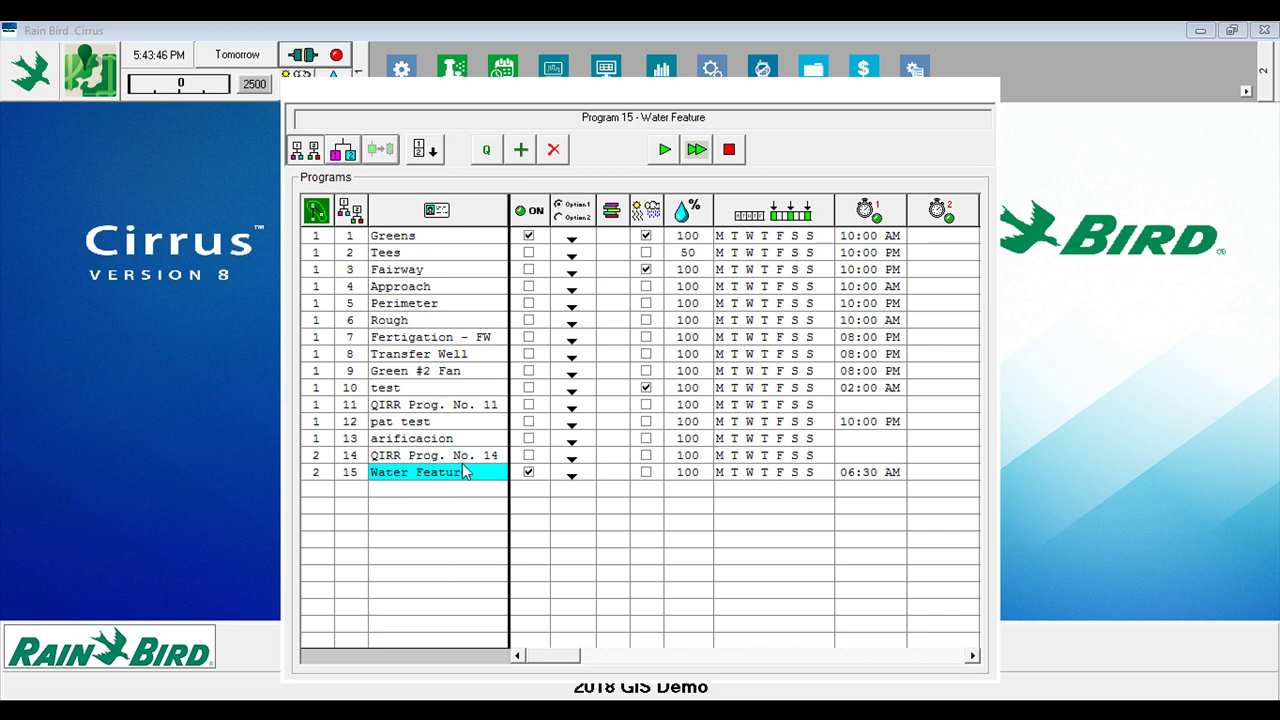
{"action": "left_click", "coordinate": [343, 150]}
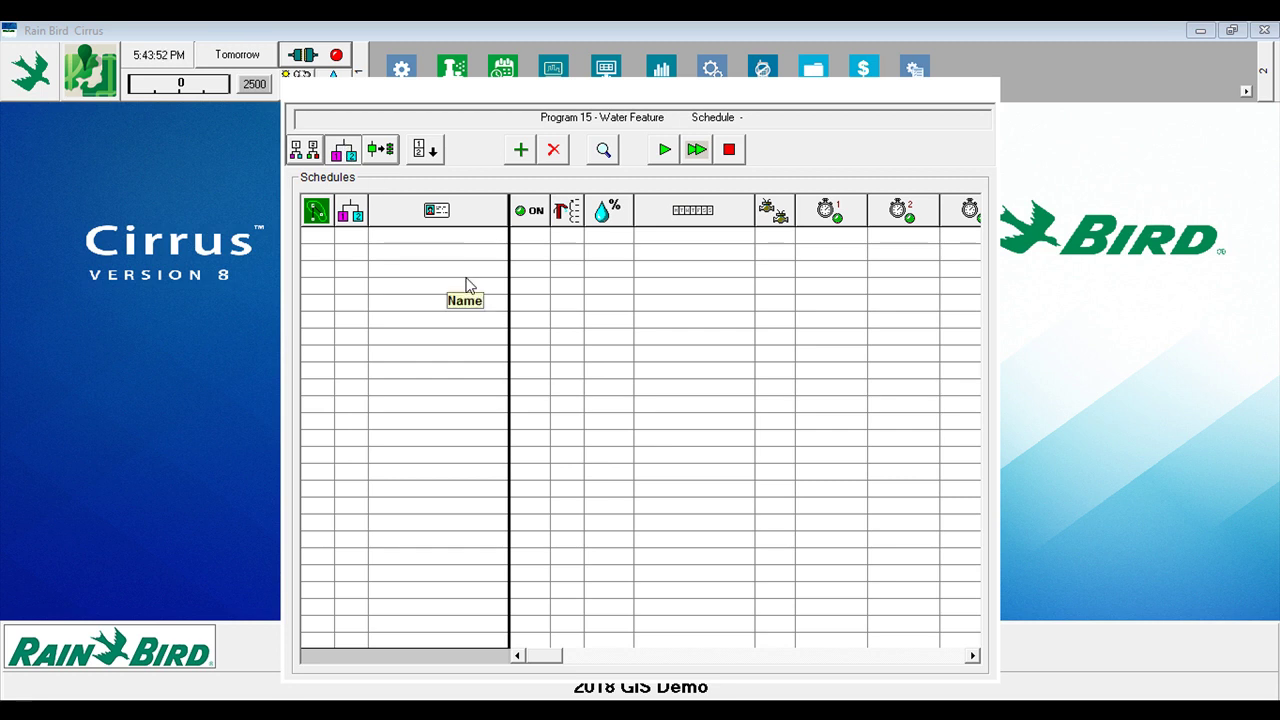
{"action": "left_click", "coordinate": [521, 153]}
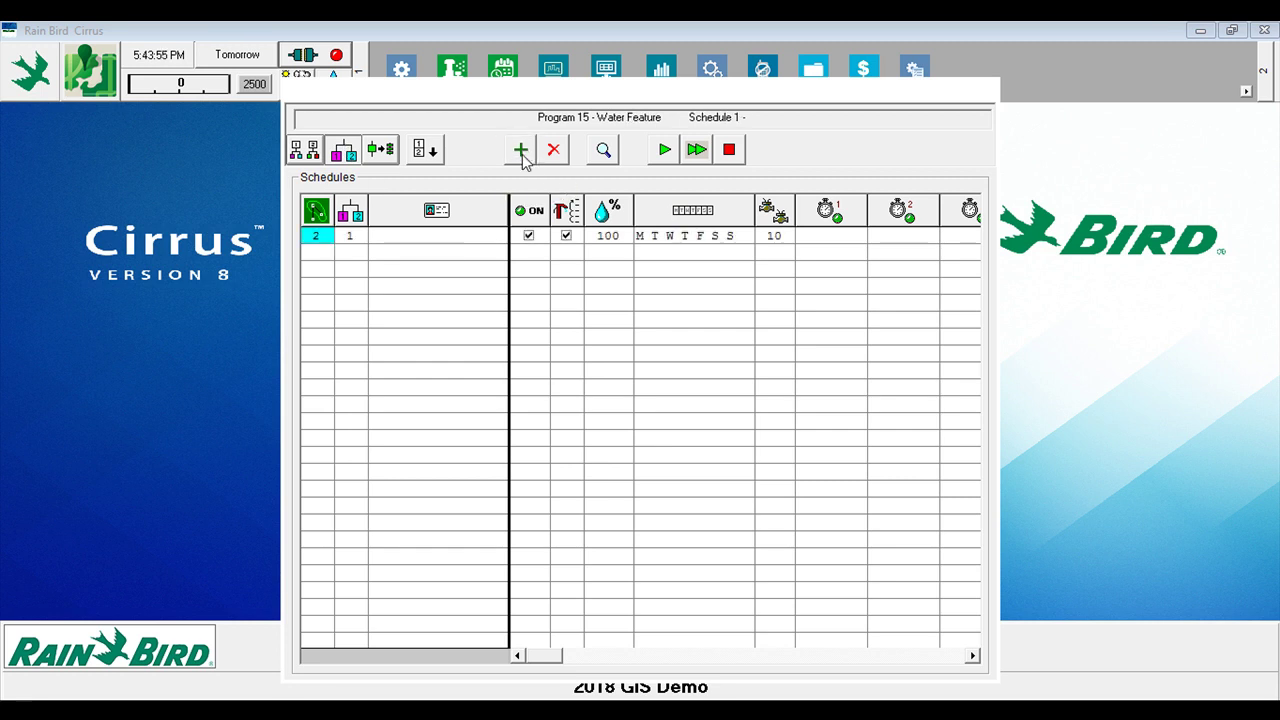
{"action": "left_click", "coordinate": [450, 248]}
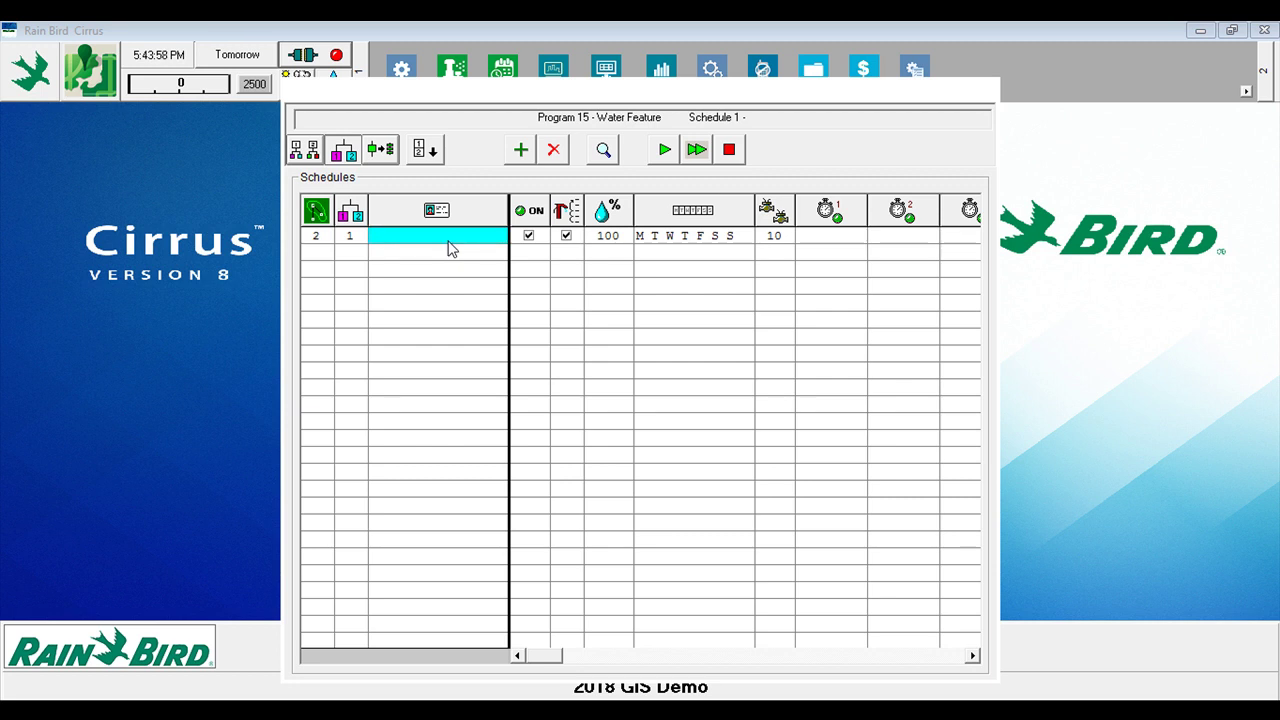
{"action": "type", "text": "Water Feature"}
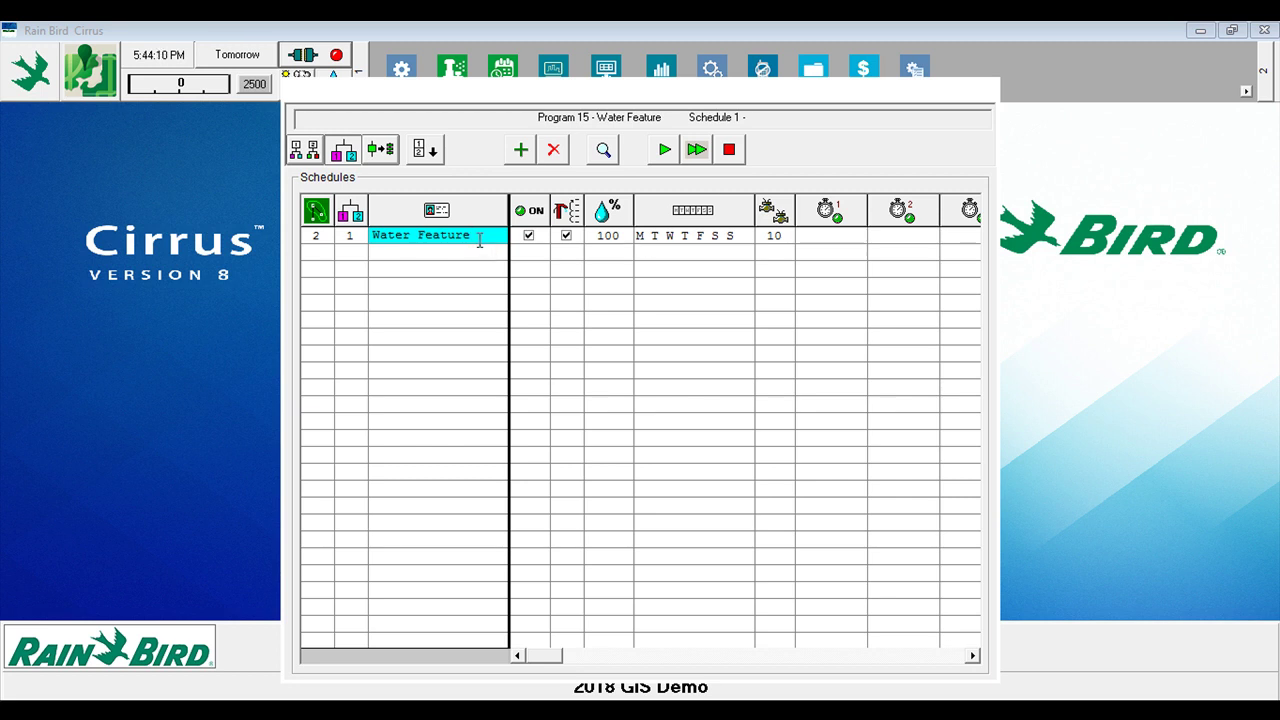
- Open the schedule's sequences and add an area sequence entry for course 2, area 2M
{"action": "left_click", "coordinate": [390, 155]}
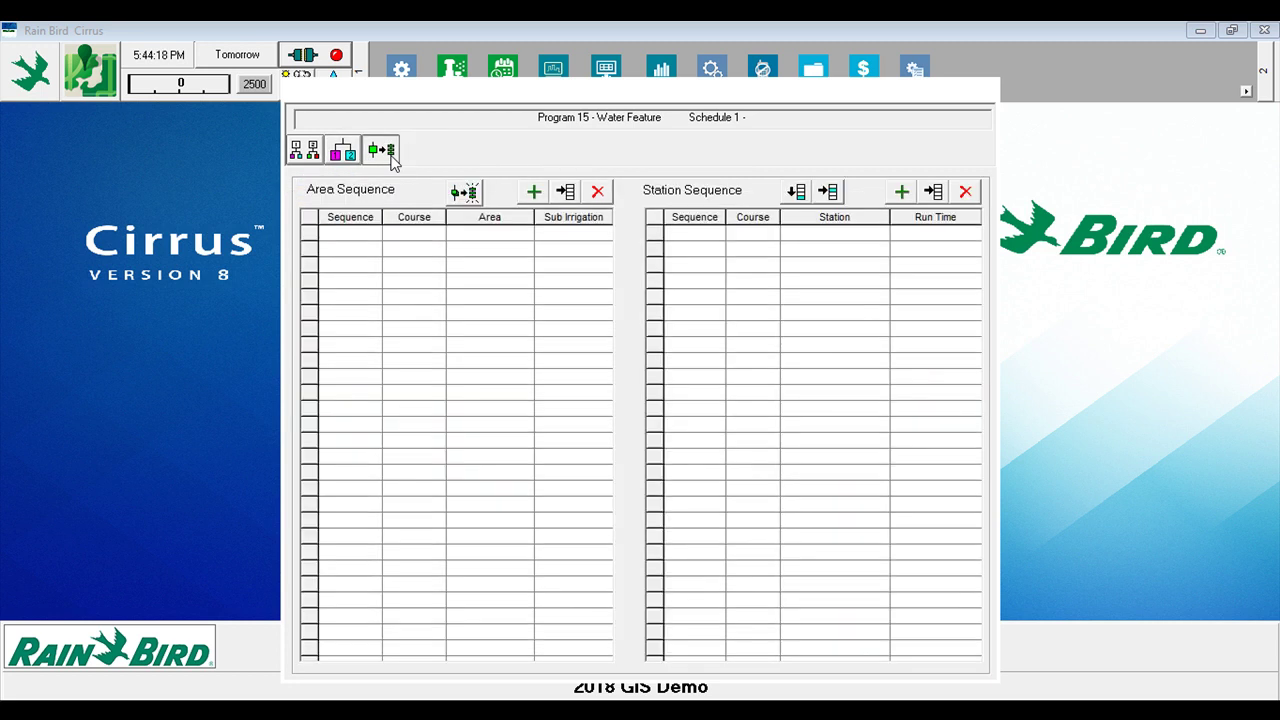
{"action": "left_click", "coordinate": [536, 193]}
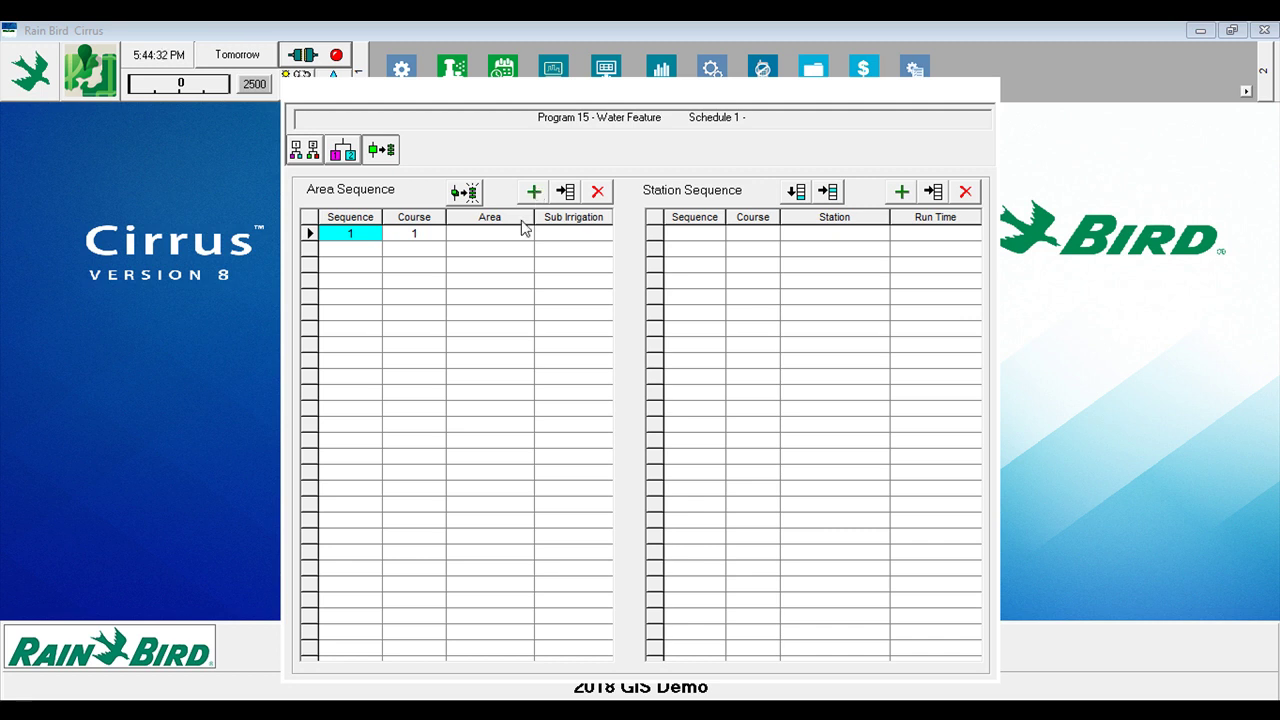
{"action": "left_click", "coordinate": [410, 236]}
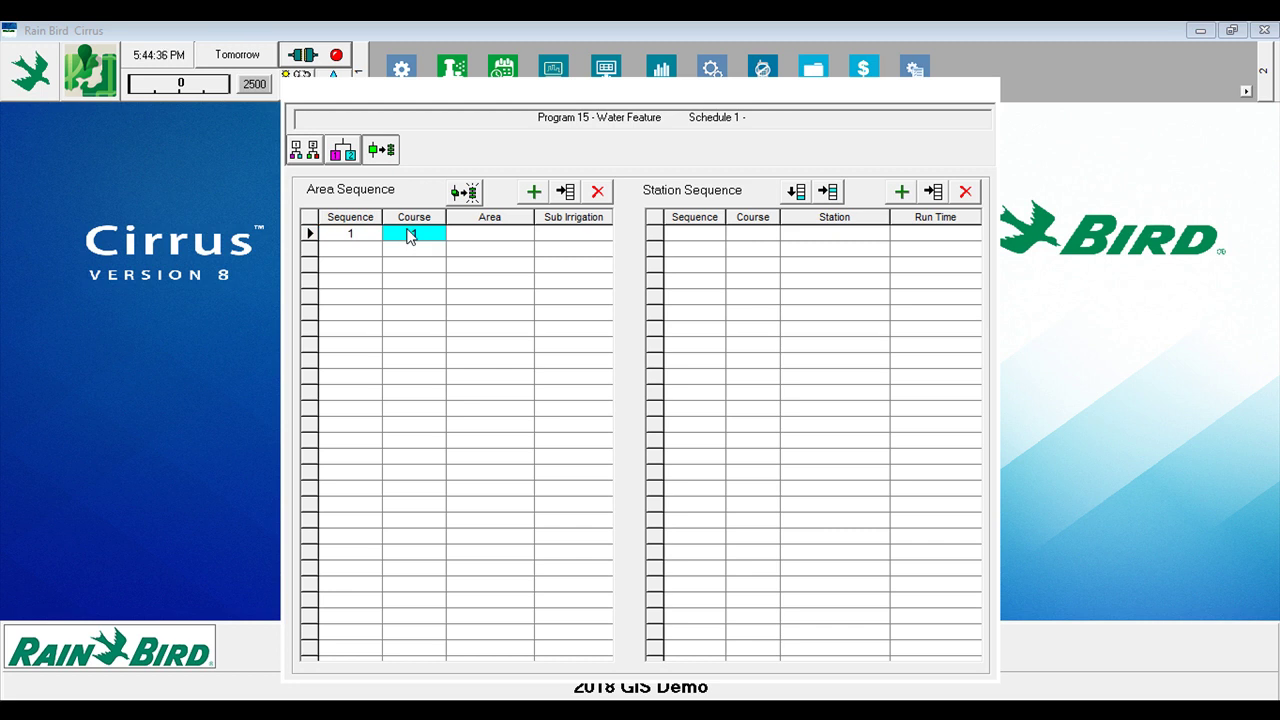
{"action": "type", "text": "2"}
{"action": "left_click", "coordinate": [469, 239]}
{"action": "type", "text": "2M"}
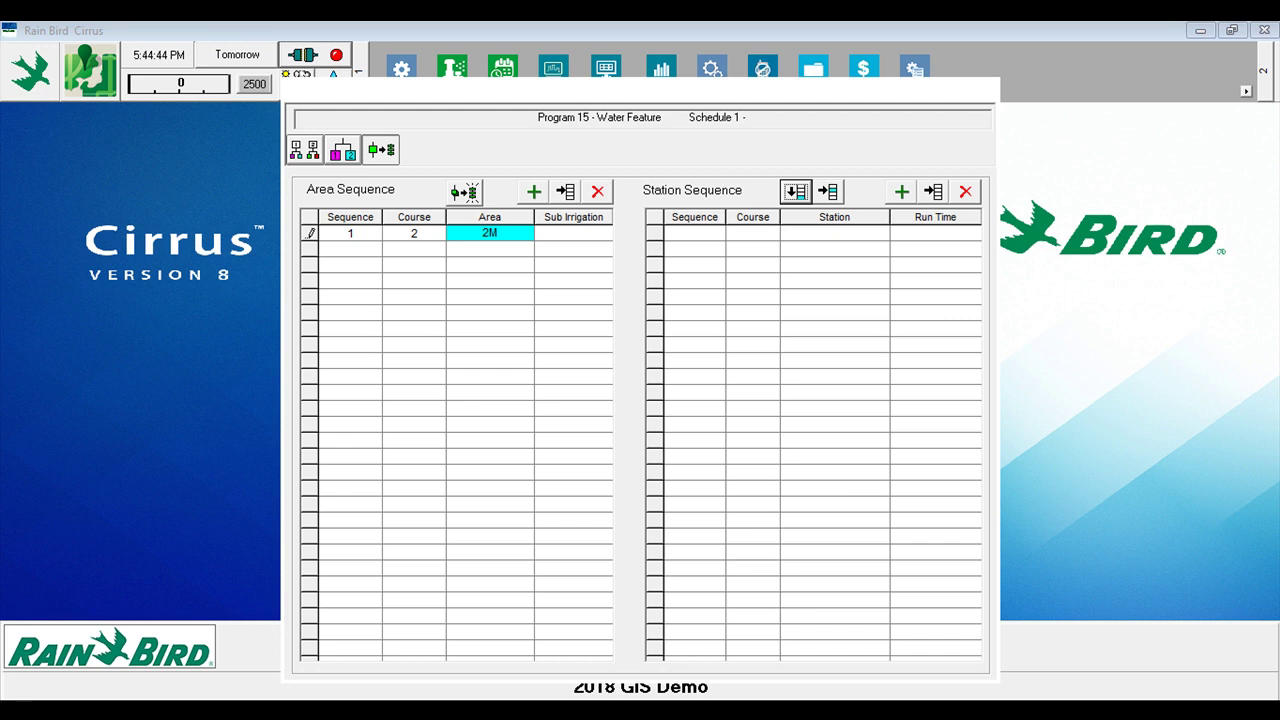
- Add the first station sequence entry with course 2 and station 2M1
{"action": "left_click", "coordinate": [903, 194]}
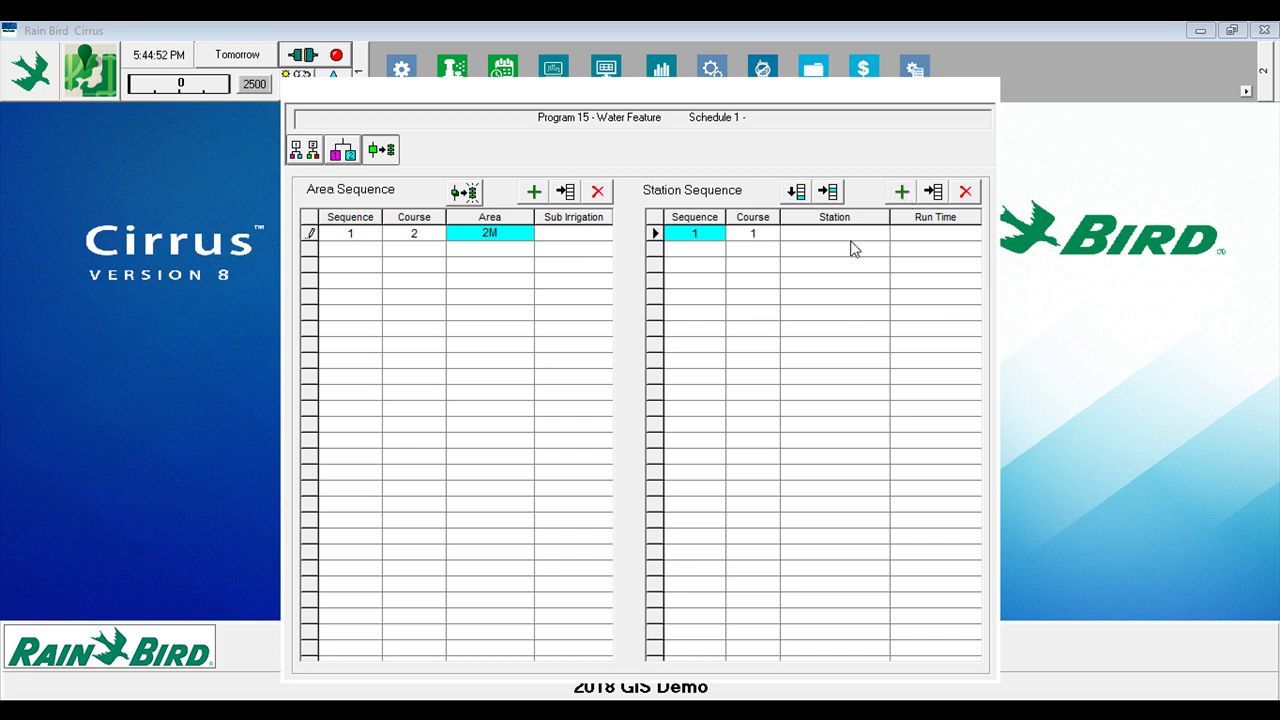
{"action": "left_click", "coordinate": [776, 236]}
{"action": "type", "text": "2"}
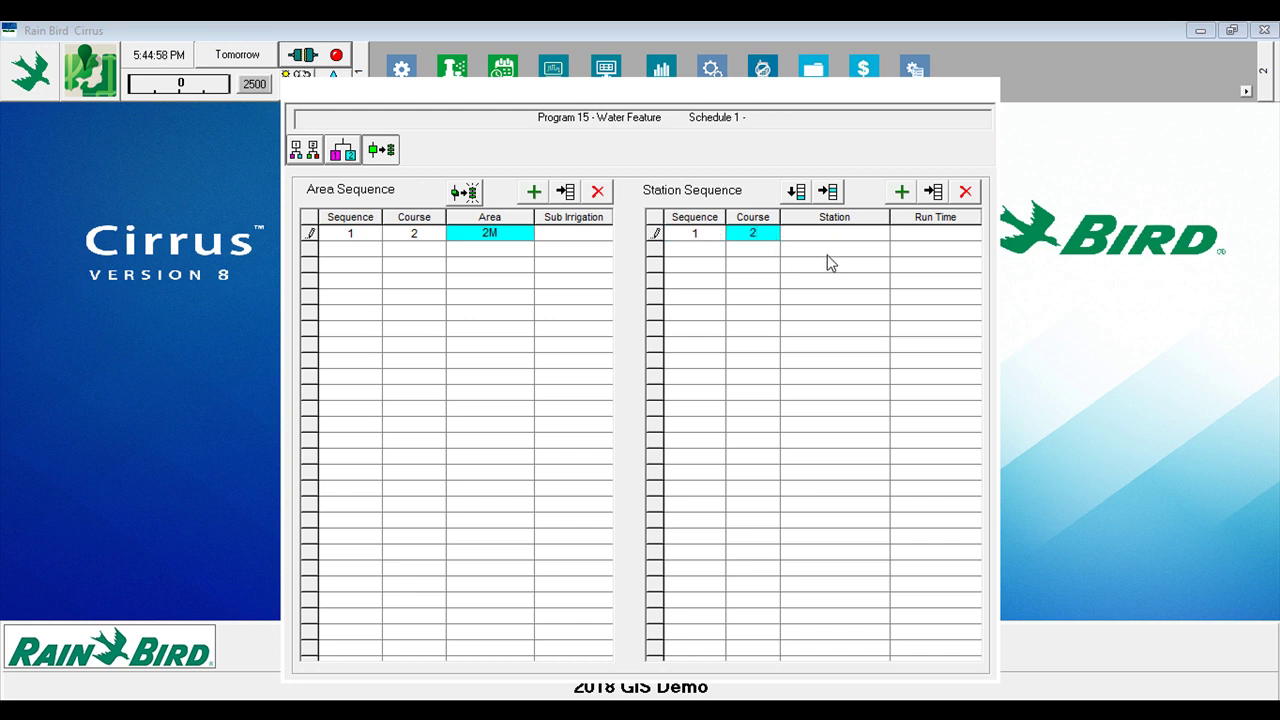
{"action": "left_click", "coordinate": [825, 238]}
{"action": "type", "text": "2M1"}
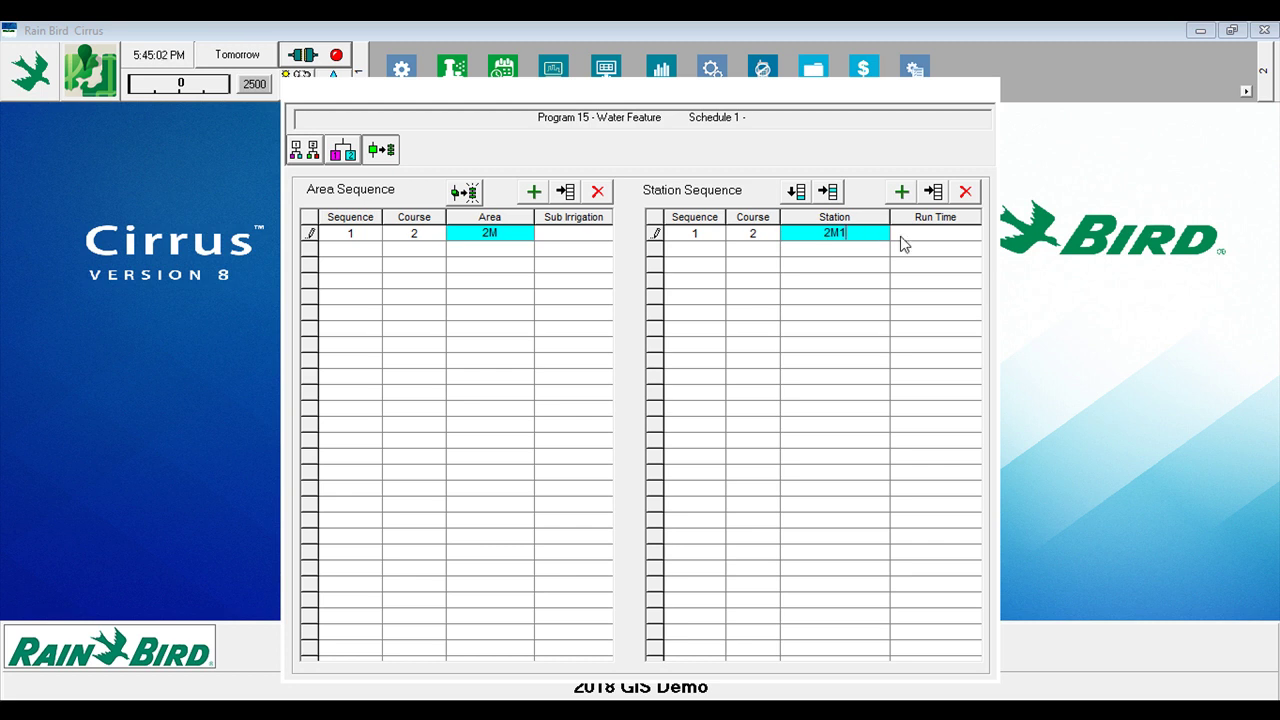
- Set the run time of the first station sequence entry to 300
{"action": "left_click", "coordinate": [913, 246]}
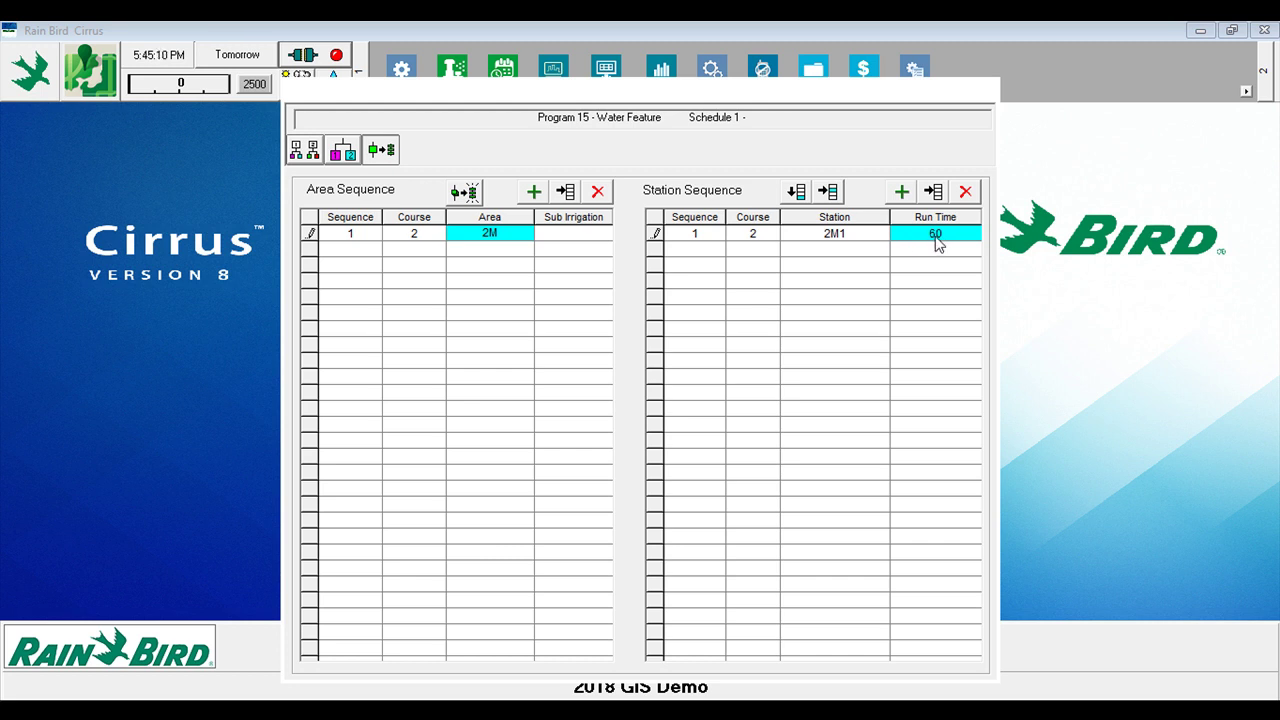
{"action": "key", "text": "BackSpace"}
{"action": "key", "text": "BackSpace"}
{"action": "type", "text": "300"}
{"action": "left_click", "coordinate": [808, 240]}
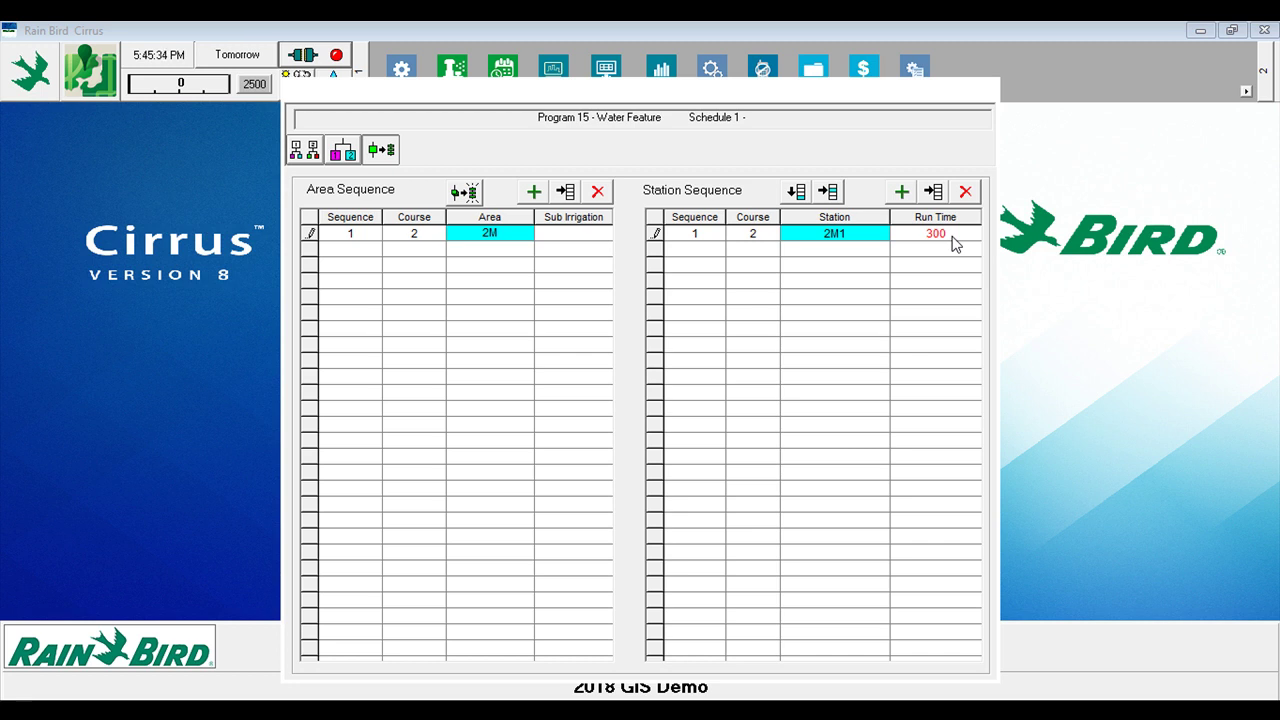
- Add a second station sequence entry with course 2 and station 2M1
{"action": "left_click", "coordinate": [900, 193]}
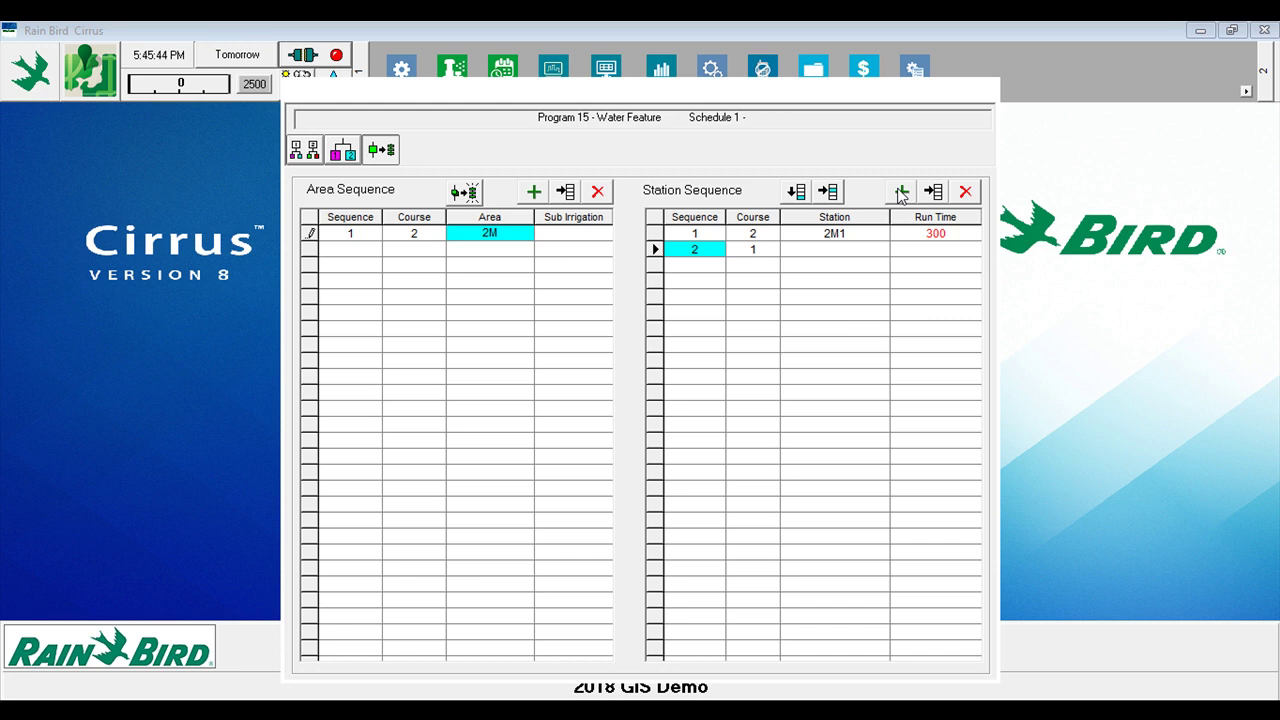
{"action": "left_click", "coordinate": [749, 251]}
{"action": "type", "text": "2"}
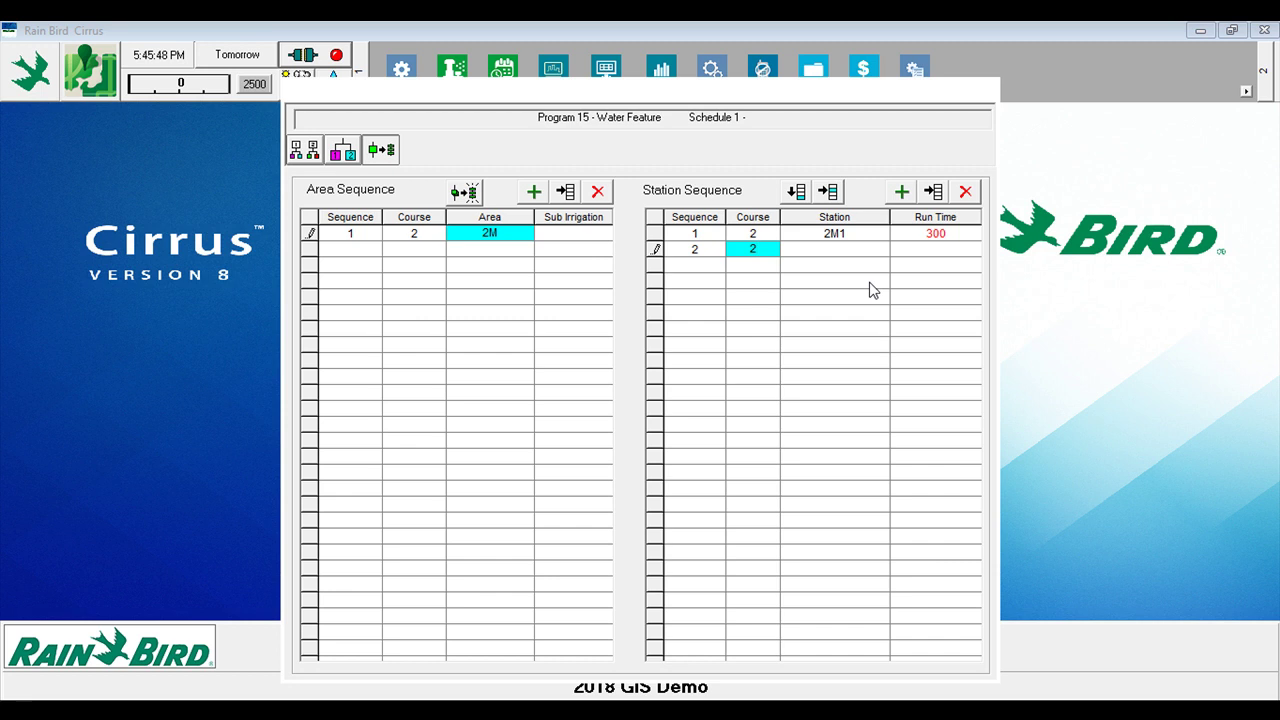
{"action": "left_click", "coordinate": [843, 249]}
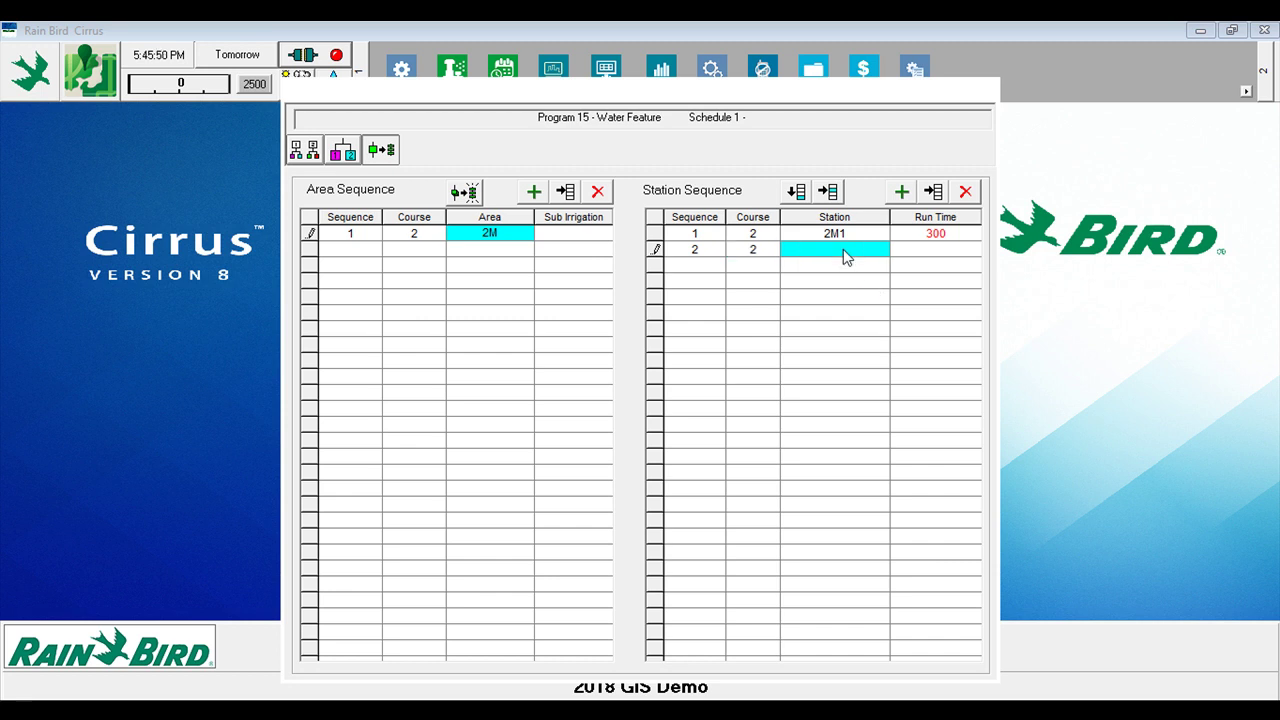
{"action": "type", "text": "2M1"}
- Try to set the run time of the second station sequence entry to 300
{"action": "left_click", "coordinate": [929, 252]}
{"action": "type", "text": "60"}
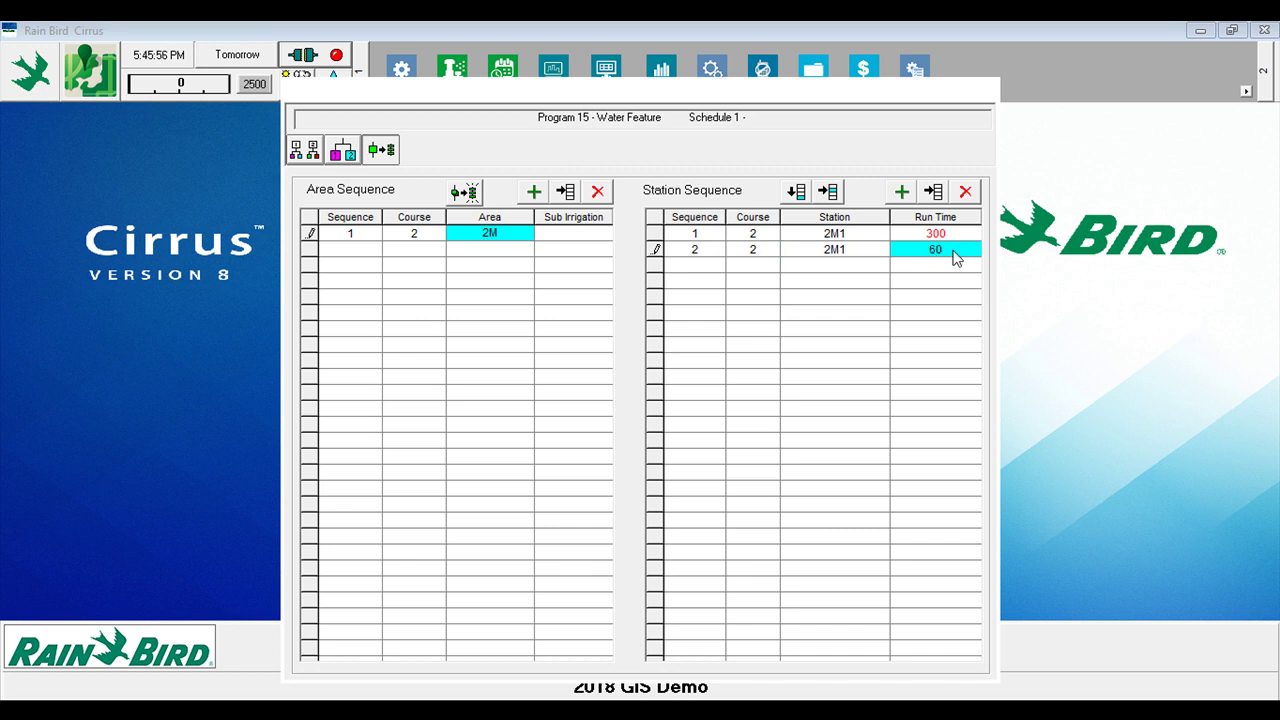
{"action": "double_click", "coordinate": [919, 252]}
{"action": "type", "text": "300"}
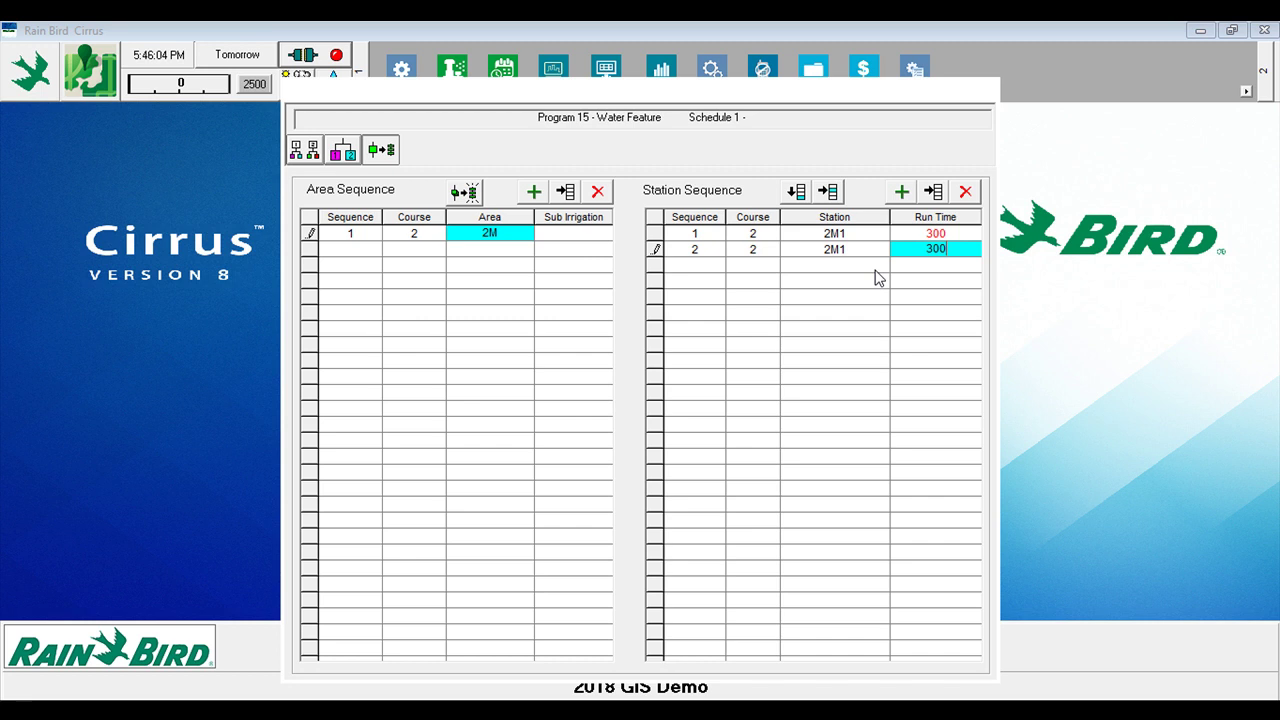
- Add a third station sequence entry with course 2 and station 2M1
{"action": "left_click", "coordinate": [902, 192]}
{"action": "left_click", "coordinate": [766, 268]}
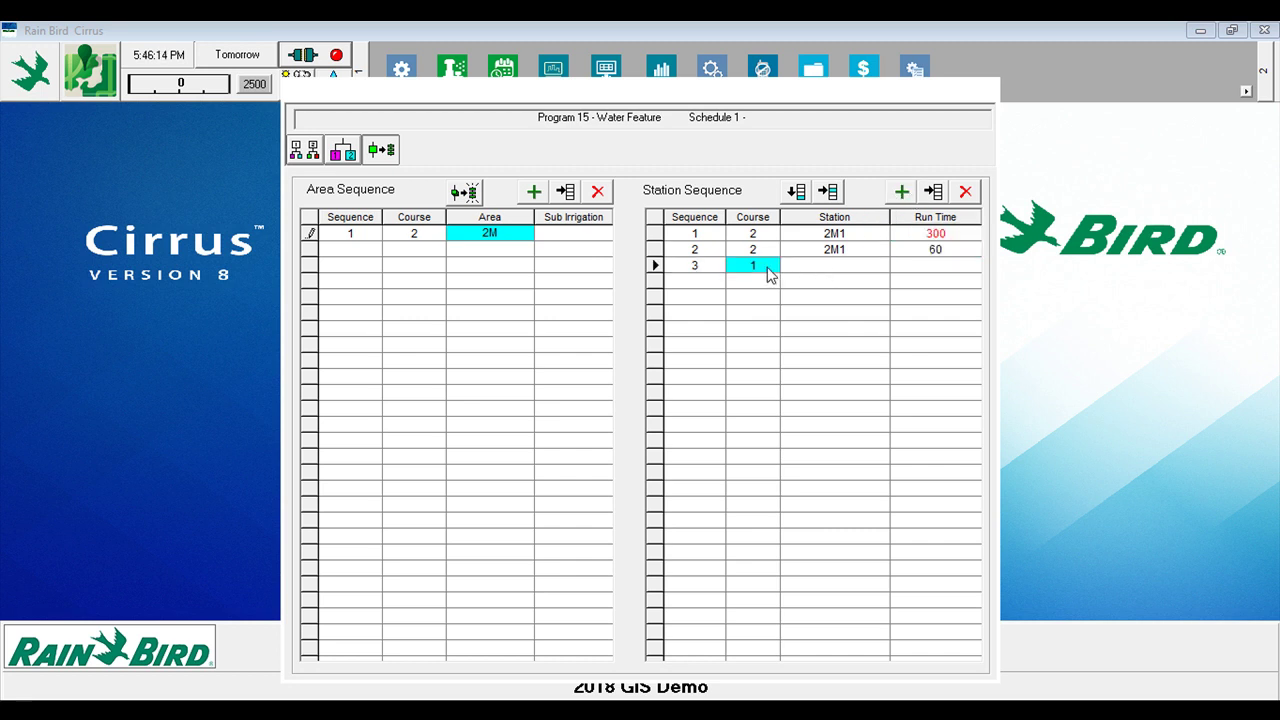
{"action": "type", "text": "2"}
{"action": "left_click", "coordinate": [808, 268]}
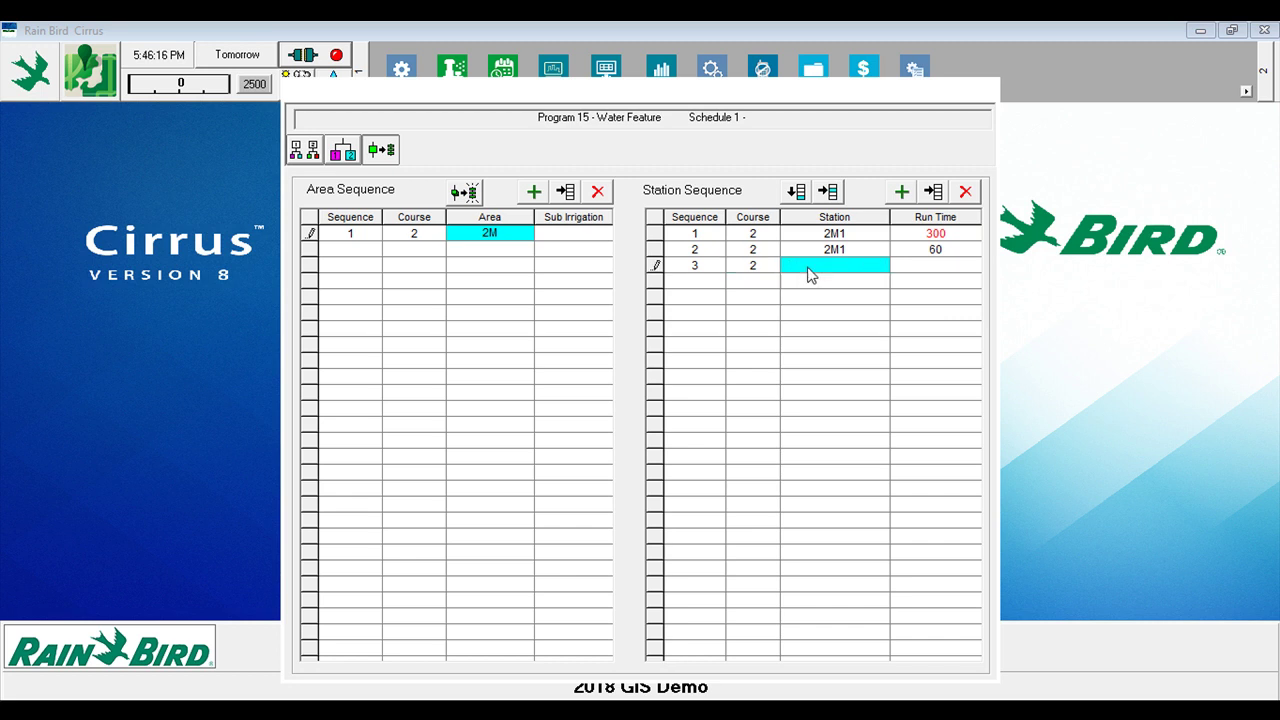
{"action": "type", "text": "2M1"}
- Set the run time of the third station sequence entry to 300
{"action": "left_click", "coordinate": [910, 270]}
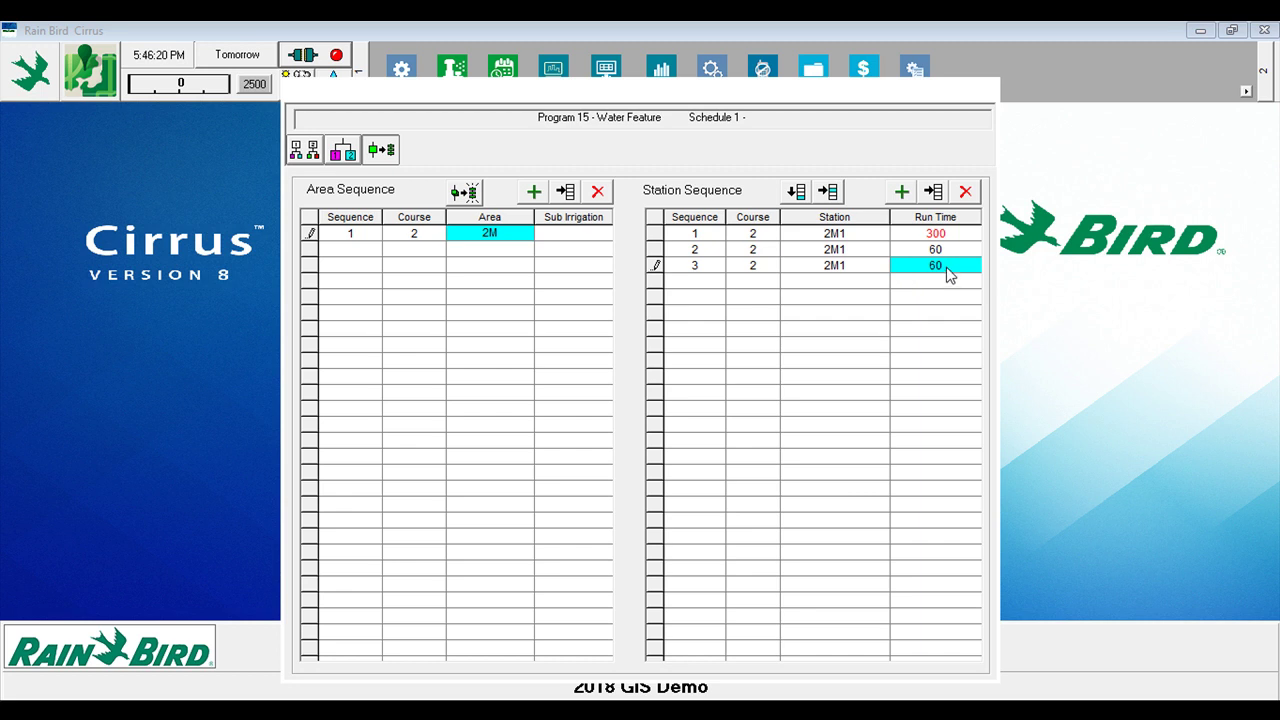
{"action": "left_click_drag", "start_coordinate": [947, 265], "coordinate": [928, 268]}
{"action": "type", "text": "300"}
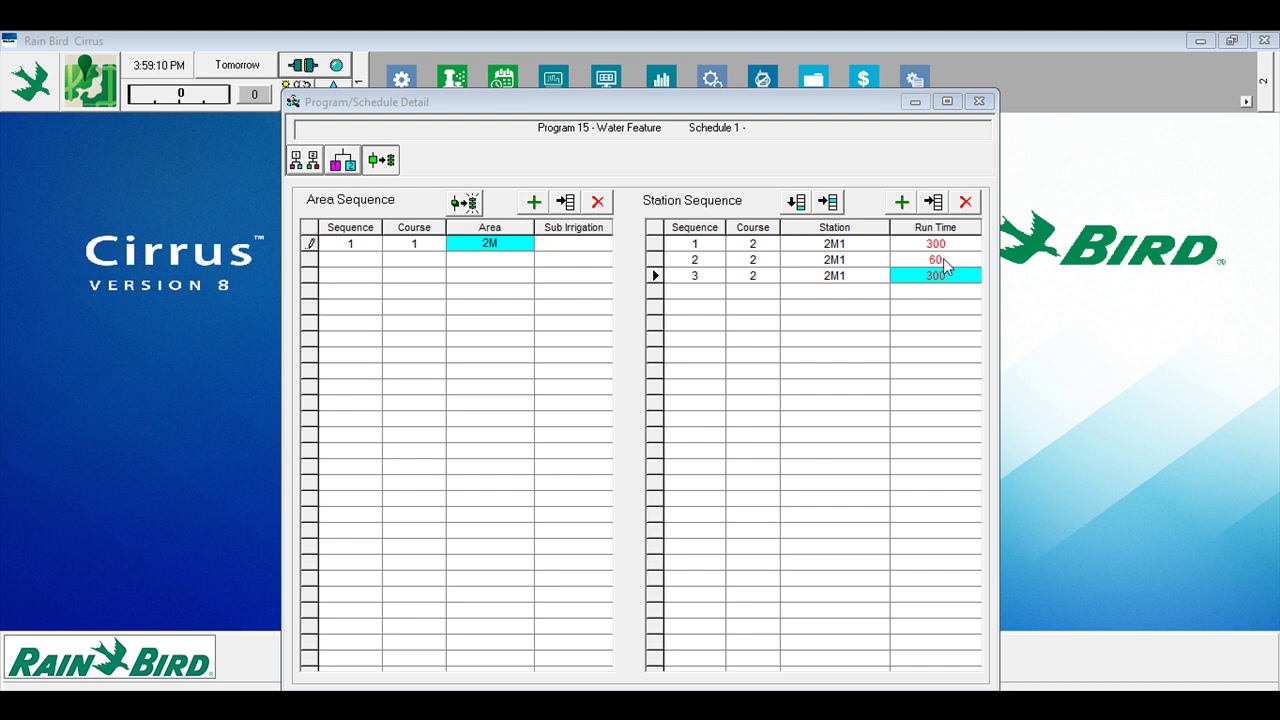
- Set the second station sequence entry's run time to 300 and commit the value
{"action": "left_click", "coordinate": [944, 261]}
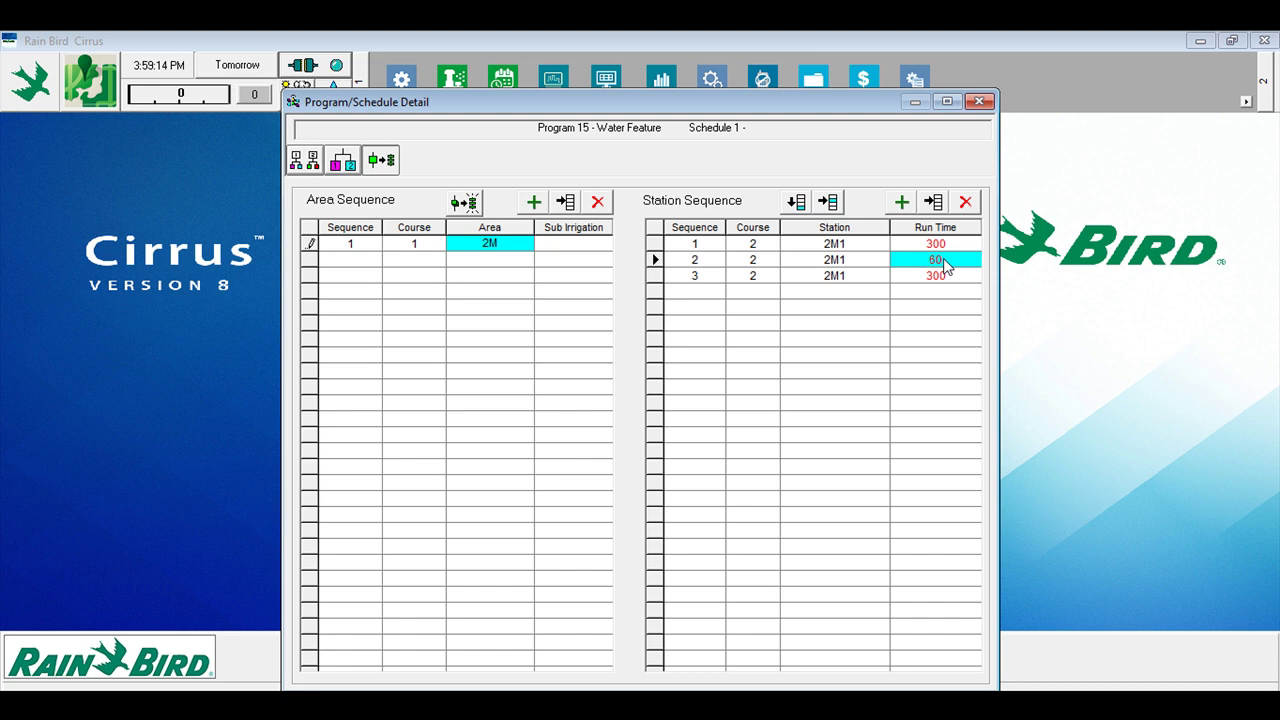
{"action": "left_click", "coordinate": [940, 261]}
{"action": "type", "text": "300"}
{"action": "left_click", "coordinate": [953, 280]}
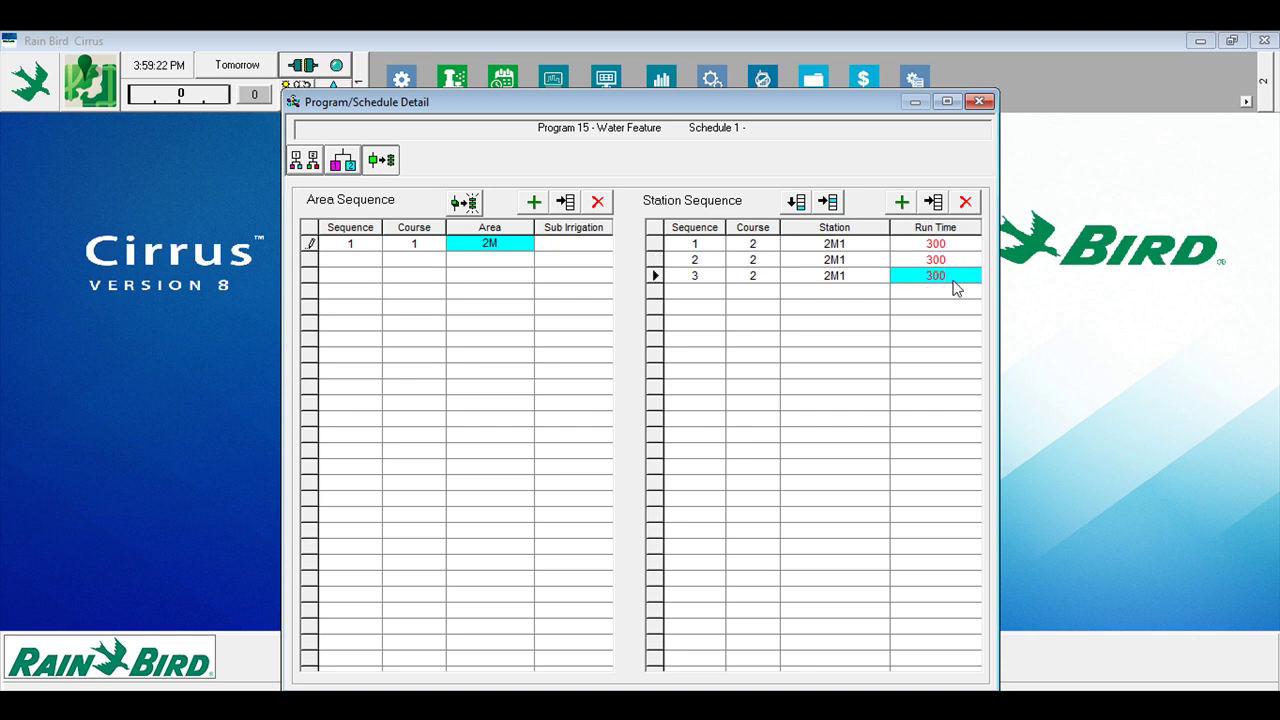